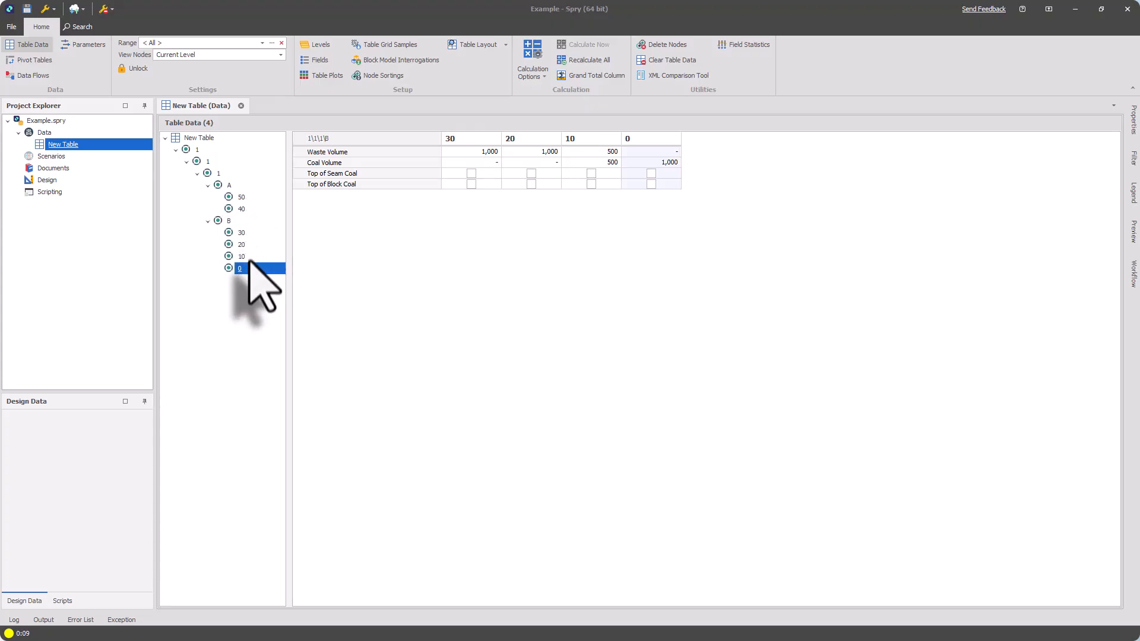
Examine the waste and coal volumes of the nodes under A and B and their parent node 1
{"action": "left_click", "coordinate": [242, 198]}
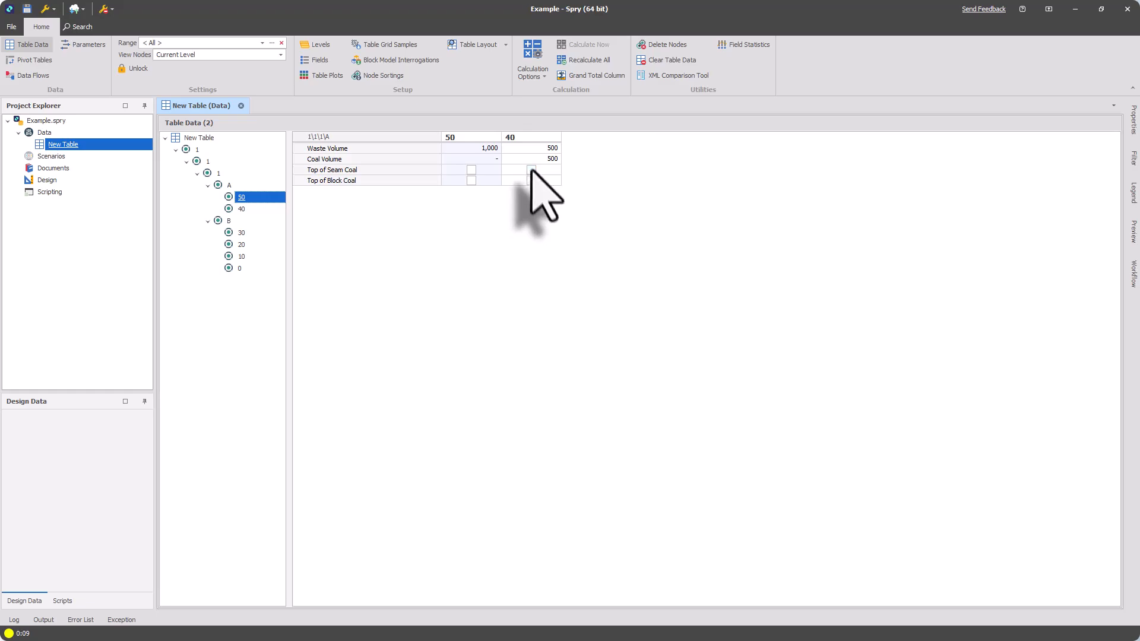
{"action": "left_click", "coordinate": [229, 221]}
{"action": "left_click", "coordinate": [262, 233]}
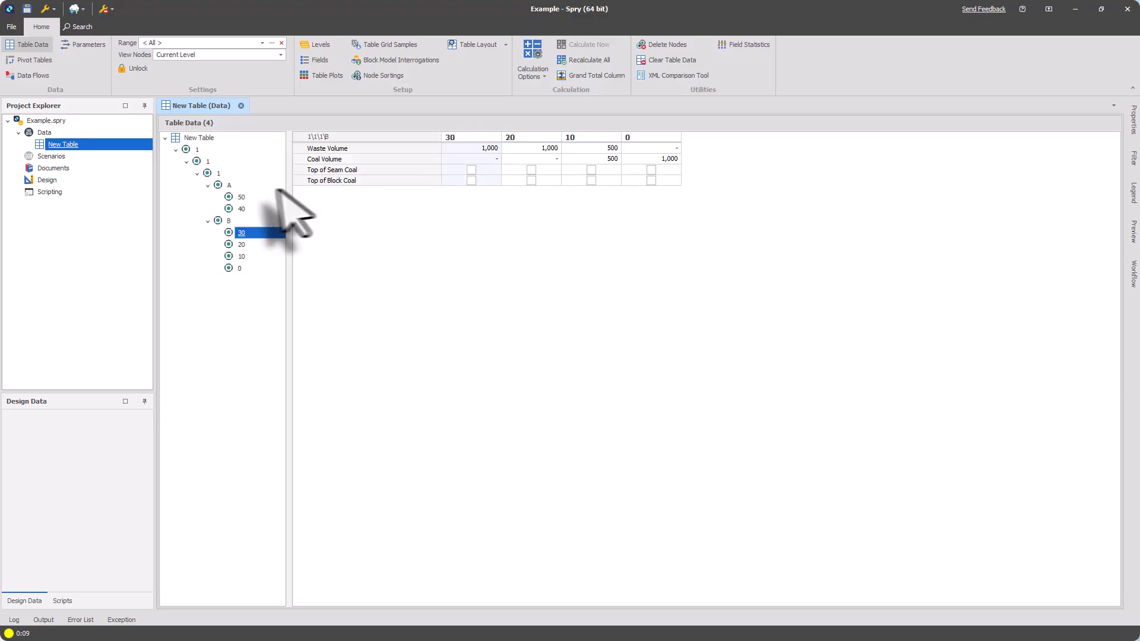
{"action": "left_click", "coordinate": [227, 174]}
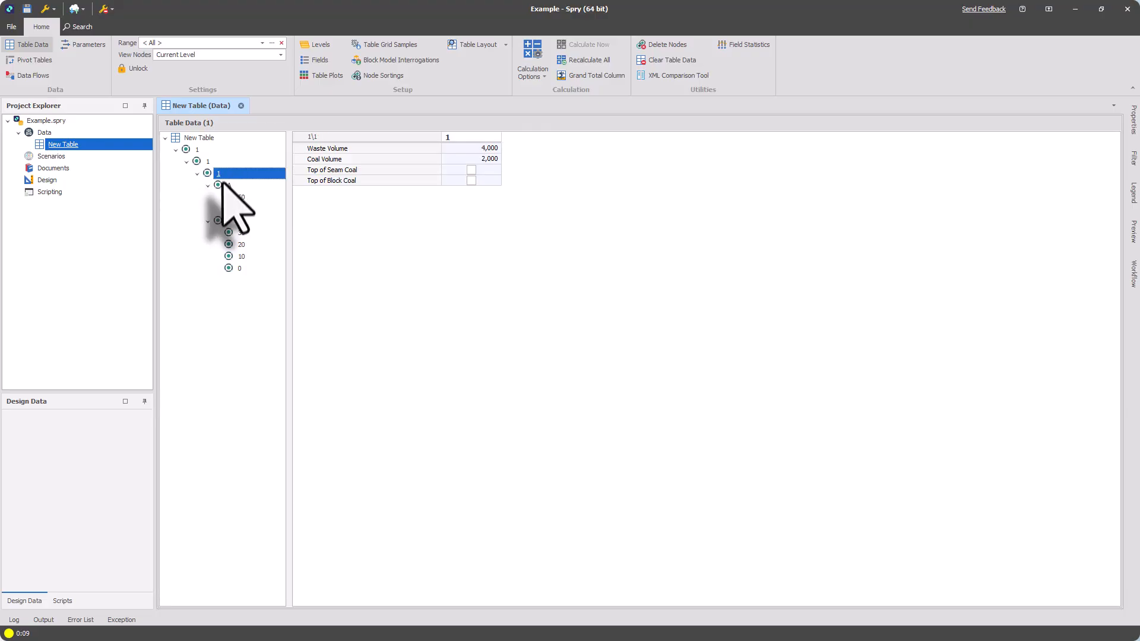
{"action": "left_click", "coordinate": [241, 209]}
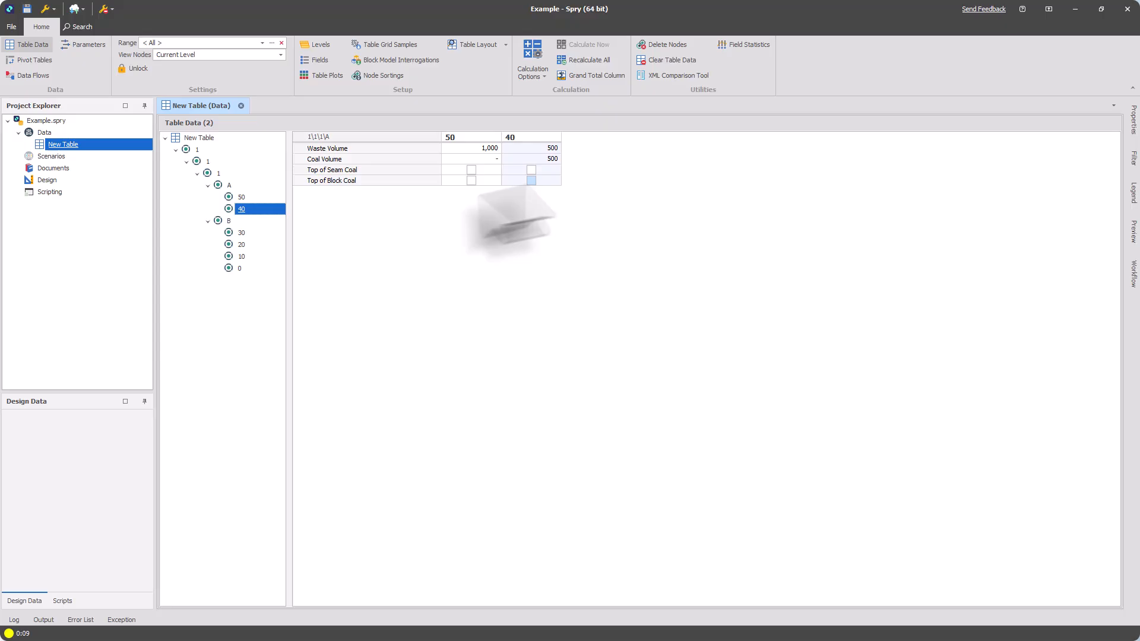
{"action": "left_click", "coordinate": [241, 245]}
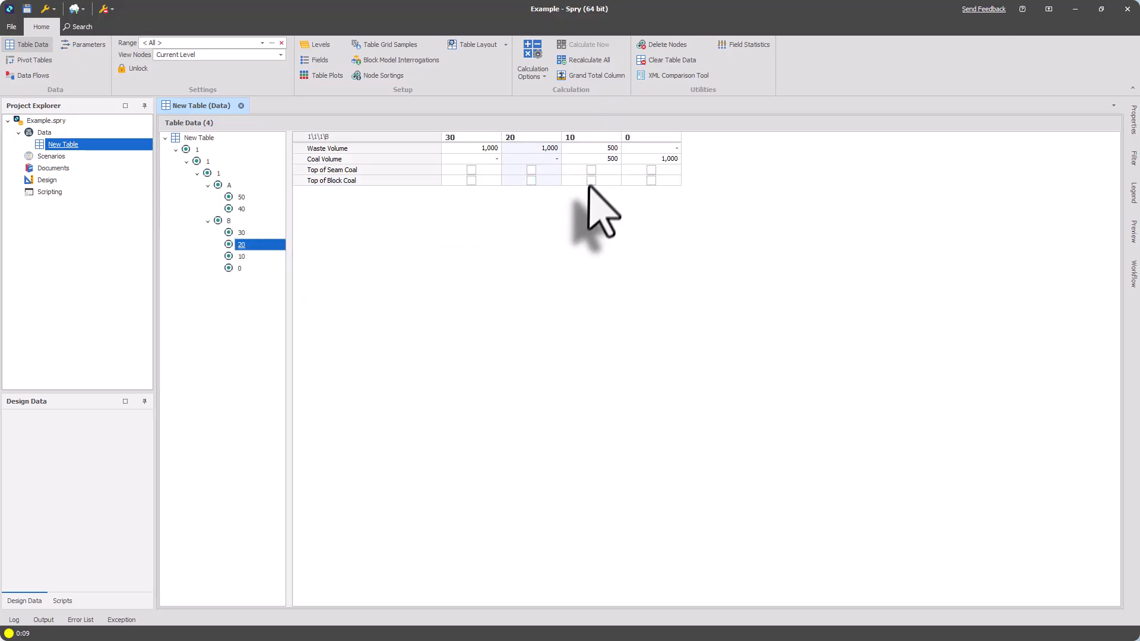
Edit the Top of Seam Coal field and turn it into a calculated field
{"action": "right_click", "coordinate": [359, 169]}
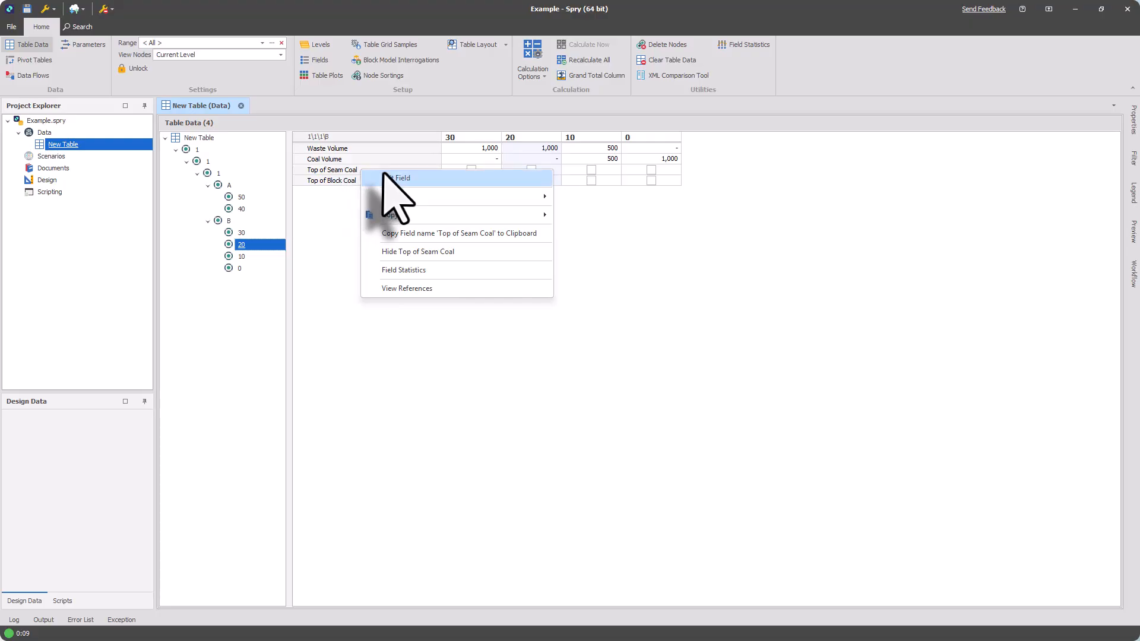
{"action": "left_click", "coordinate": [392, 178]}
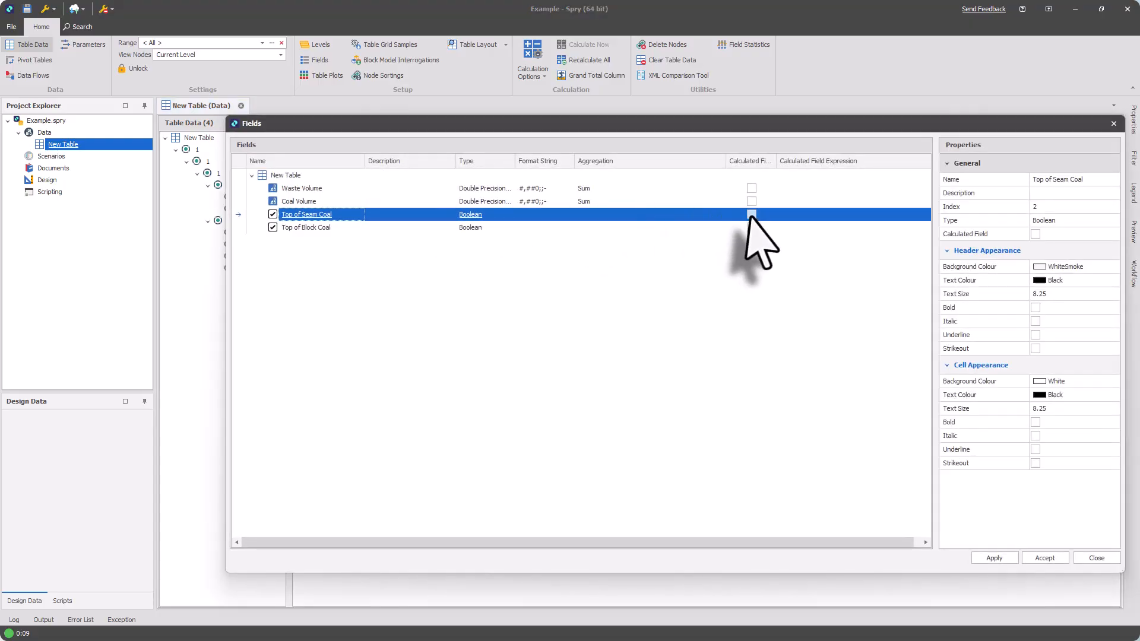
{"action": "left_click", "coordinate": [751, 215]}
{"action": "left_click", "coordinate": [752, 215]}
{"action": "left_click", "coordinate": [693, 385]}
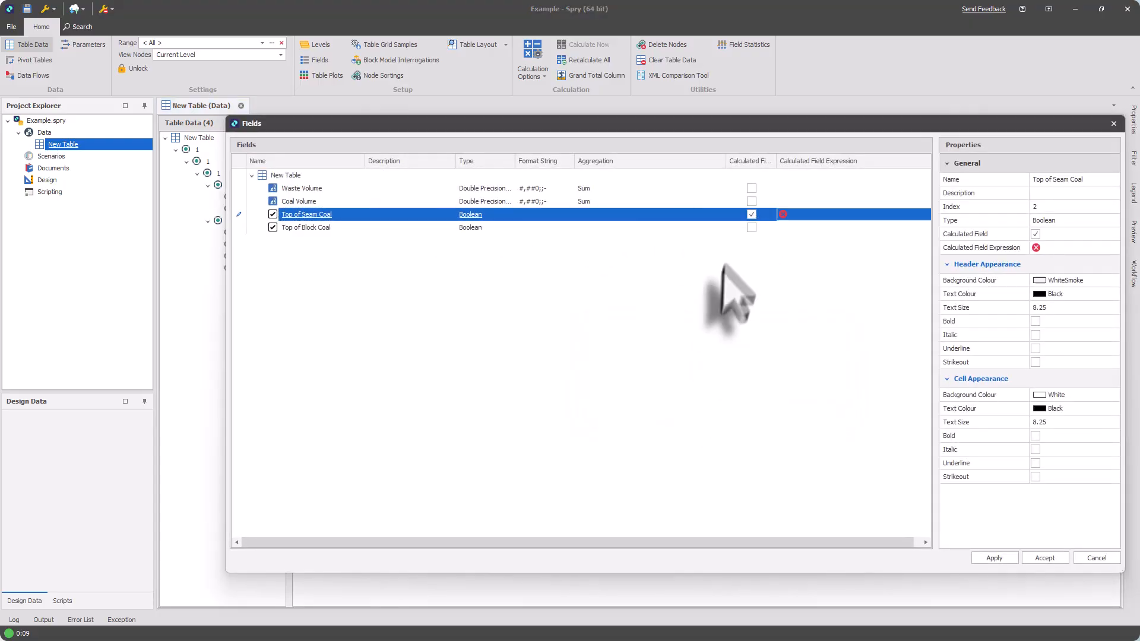
Start the Top of Seam Coal expression with the Coal Volume field wrapped in GetValue, followed by "> 0 && ()"
{"action": "left_click", "coordinate": [800, 216]}
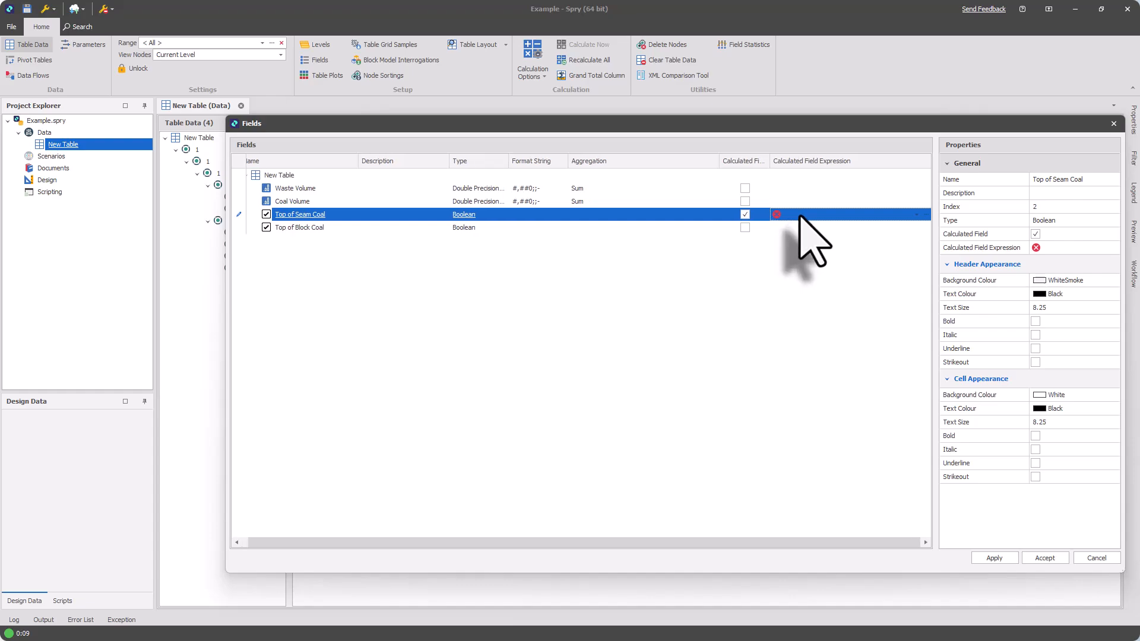
{"action": "left_click", "coordinate": [803, 218]}
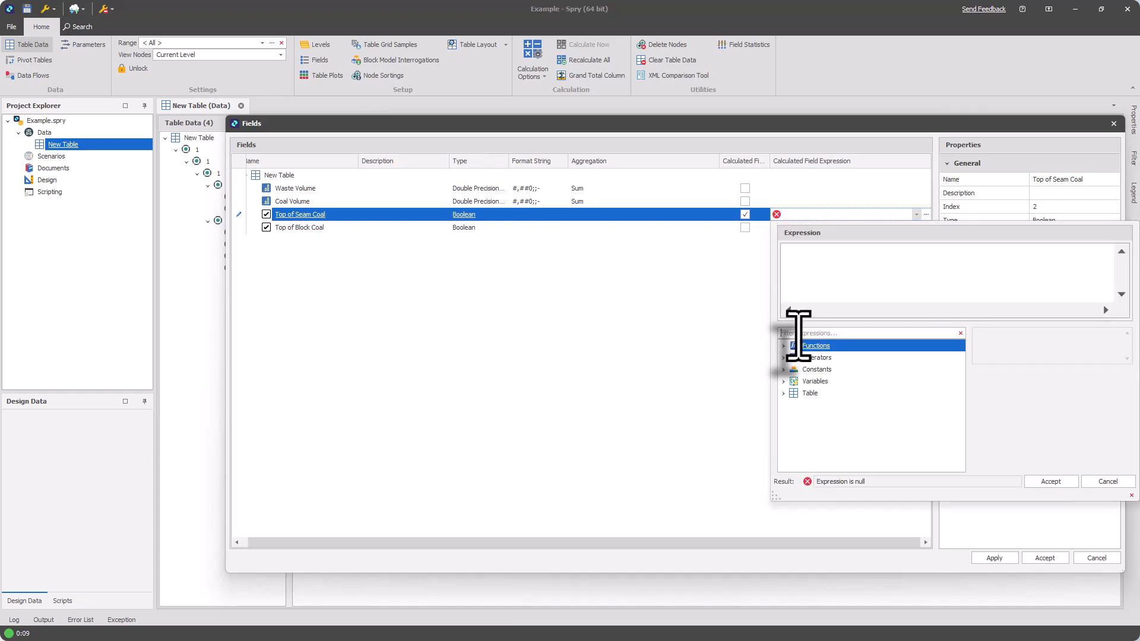
{"action": "left_click", "coordinate": [798, 332]}
{"action": "type", "text": "coal"}
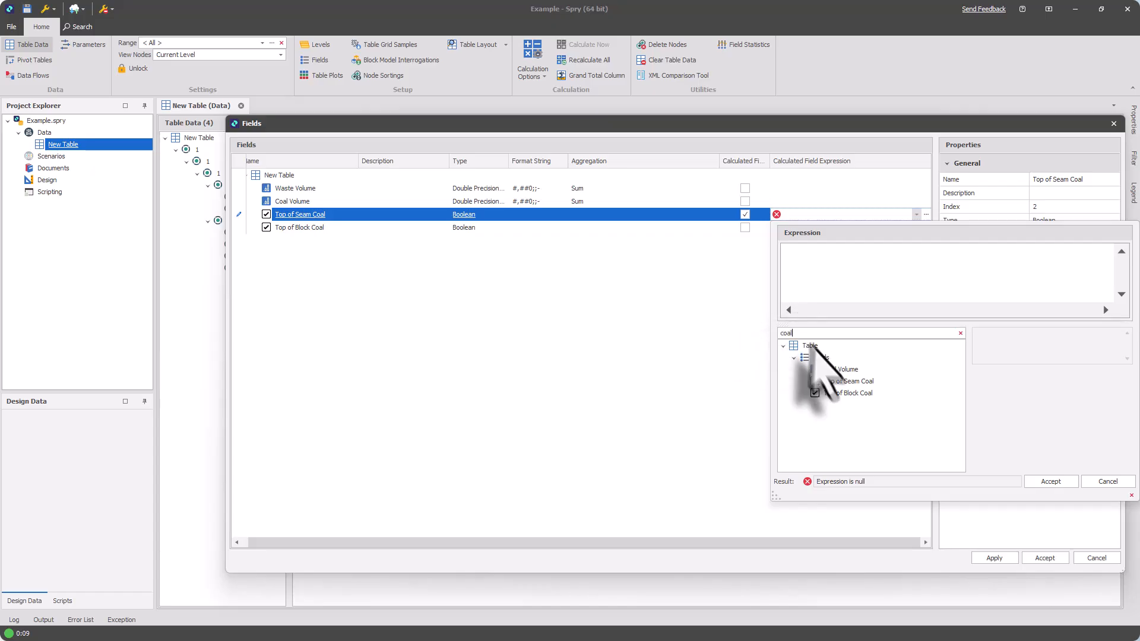
{"action": "left_click", "coordinate": [840, 370]}
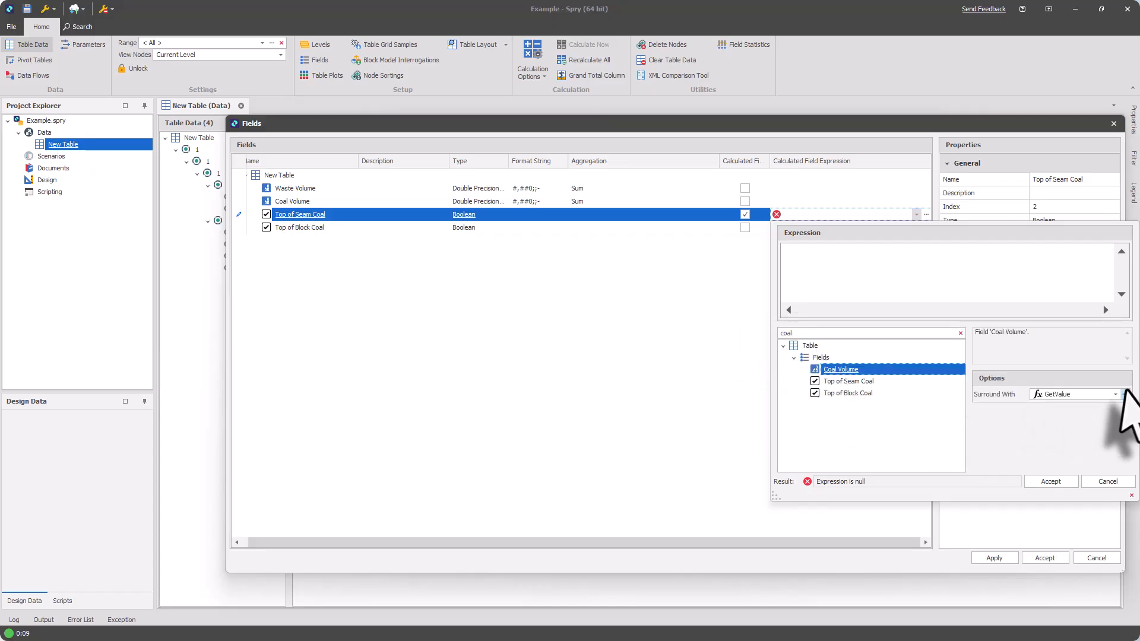
{"action": "left_click", "coordinate": [1125, 394]}
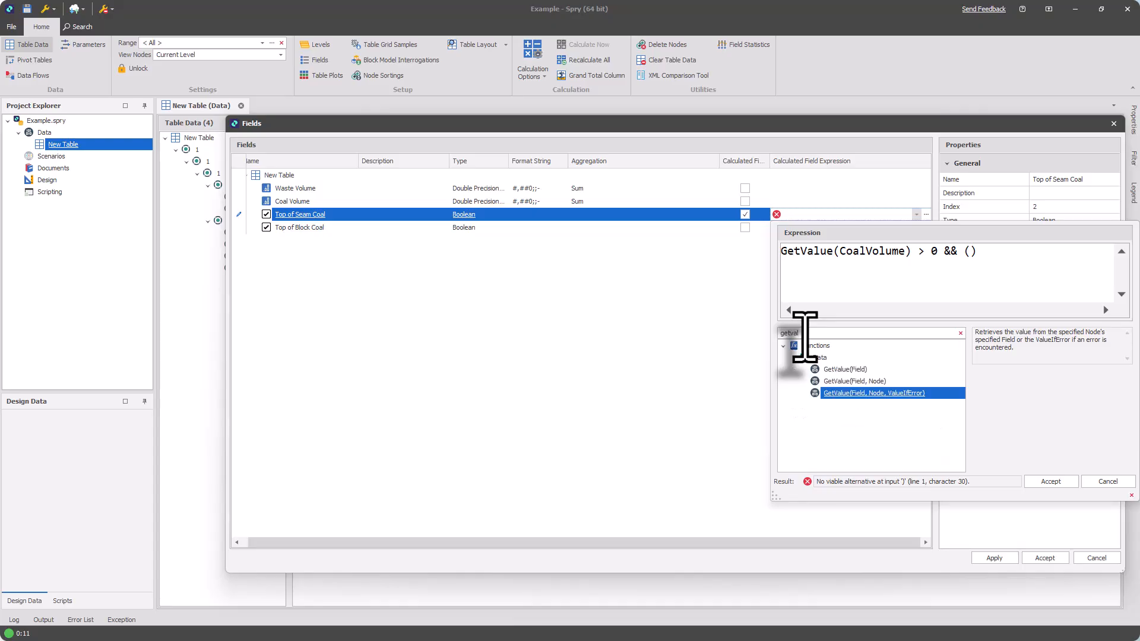
Insert GetValue(Field, Node) inside the brackets, using GetPreviousSibling() as its node argument
{"action": "left_click", "coordinate": [877, 384]}
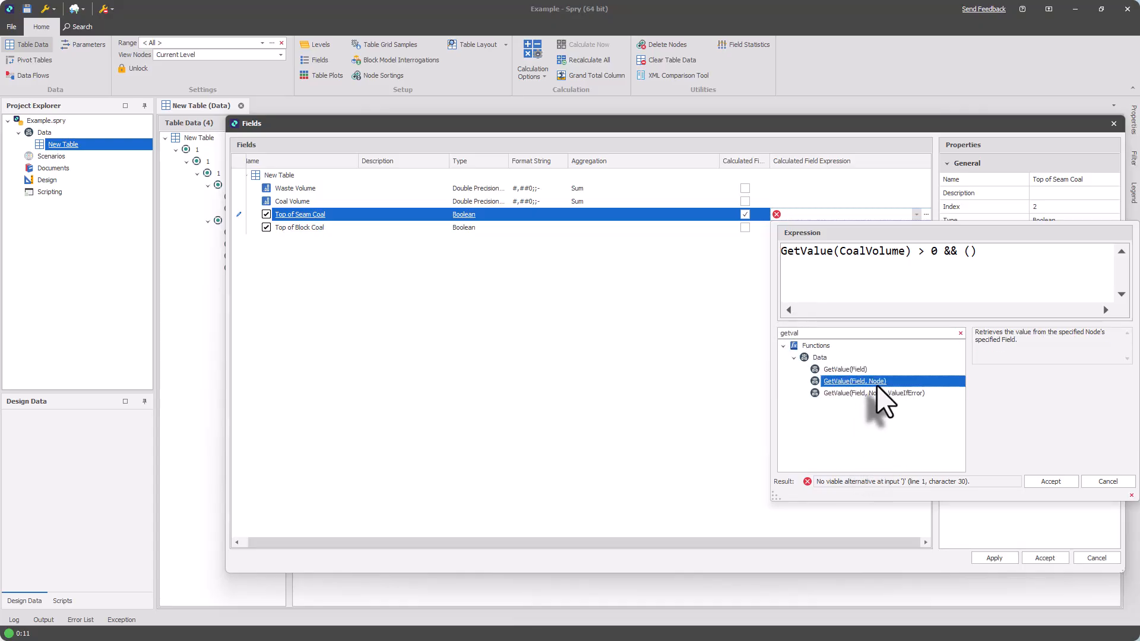
{"action": "double_click", "coordinate": [876, 383]}
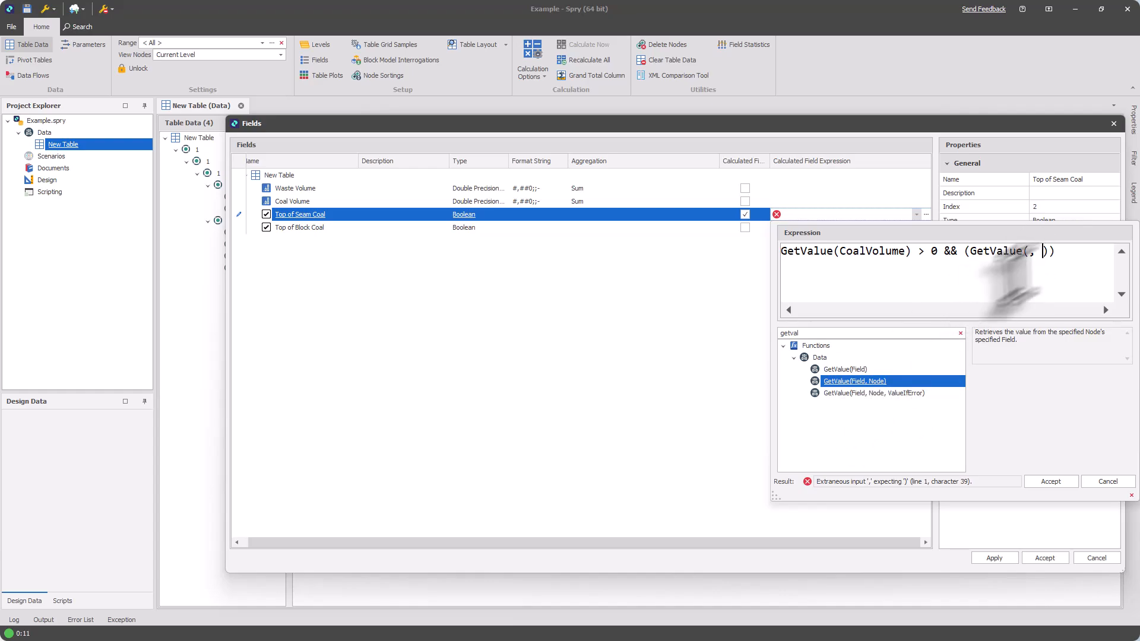
{"action": "left_click_drag", "start_coordinate": [816, 334], "coordinate": [697, 342]}
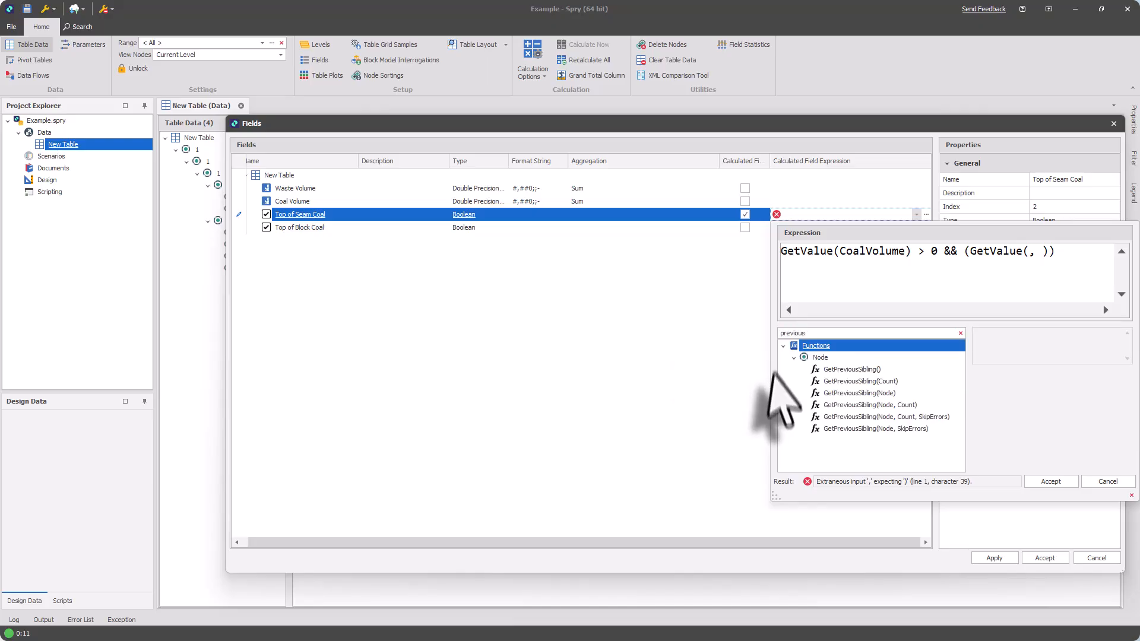
{"action": "left_click", "coordinate": [883, 369]}
{"action": "double_click", "coordinate": [883, 369]}
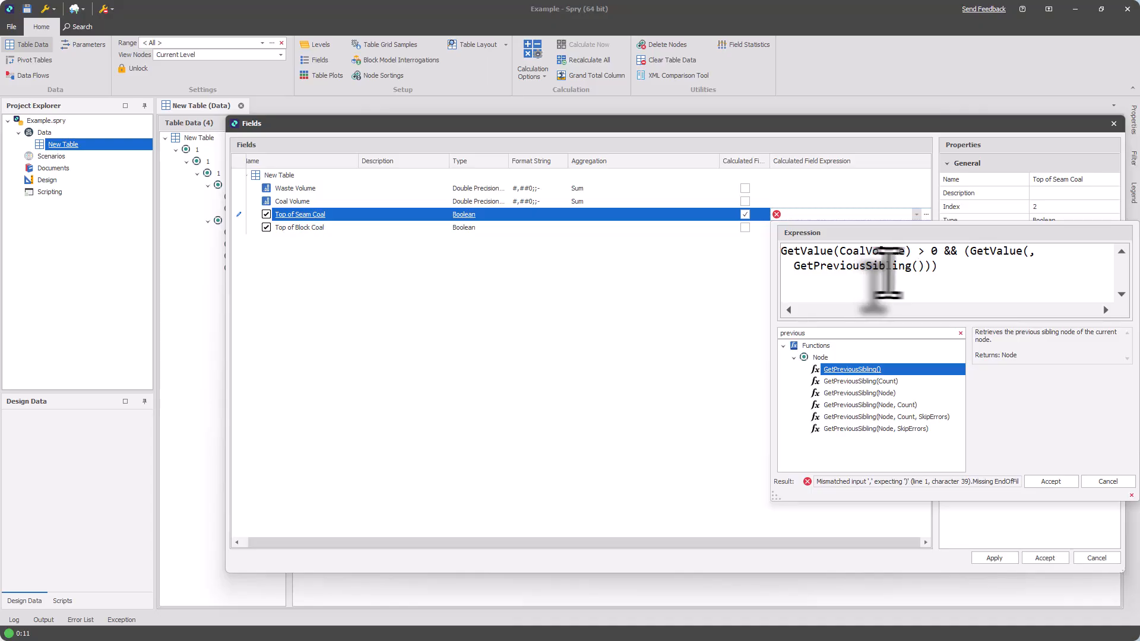
Copy CoalVolume into the second GetValue as its field argument and compare that result with "= 0"
{"action": "left_click", "coordinate": [1032, 252]}
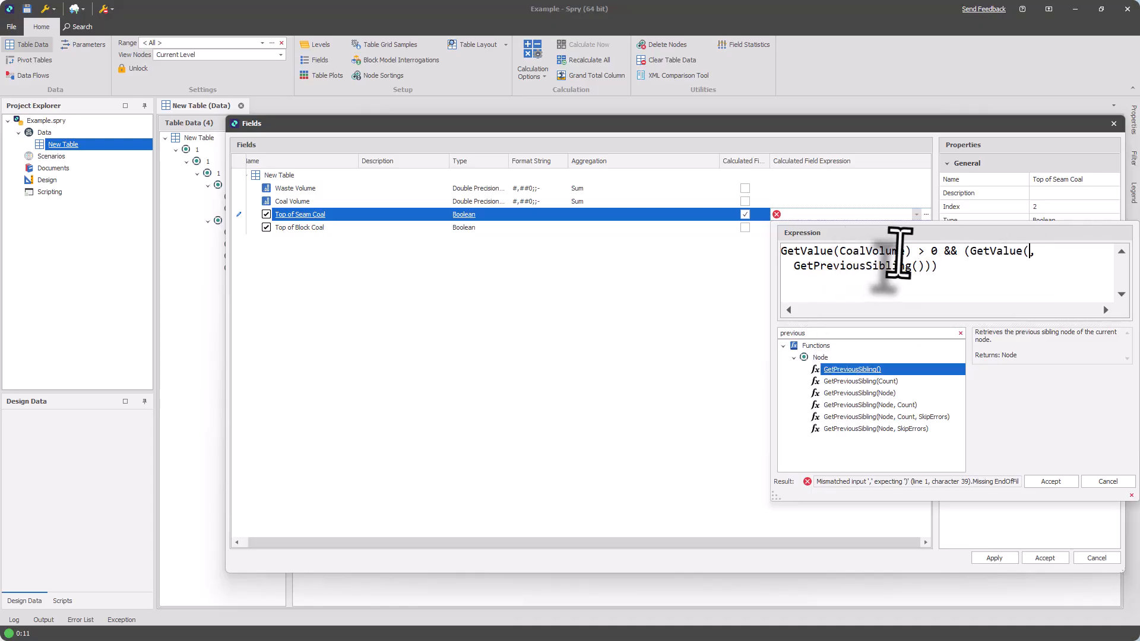
{"action": "left_click_drag", "start_coordinate": [905, 252], "coordinate": [843, 254]}
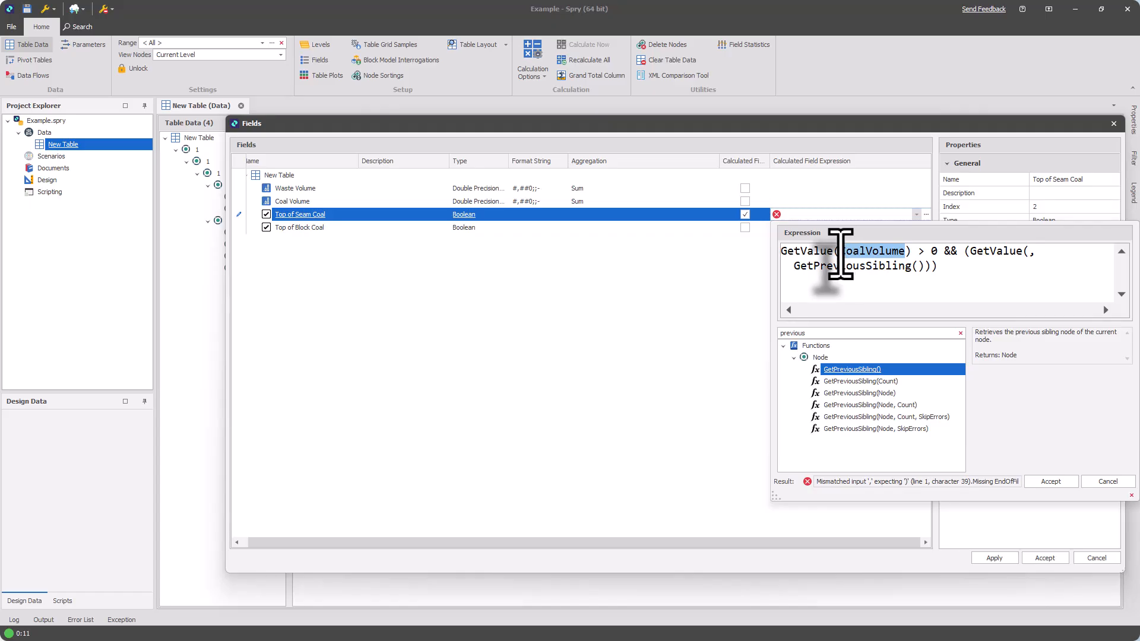
{"action": "key", "text": "ctrl+c"}
{"action": "left_click", "coordinate": [1031, 252]}
{"action": "key", "text": "ctrl+v"}
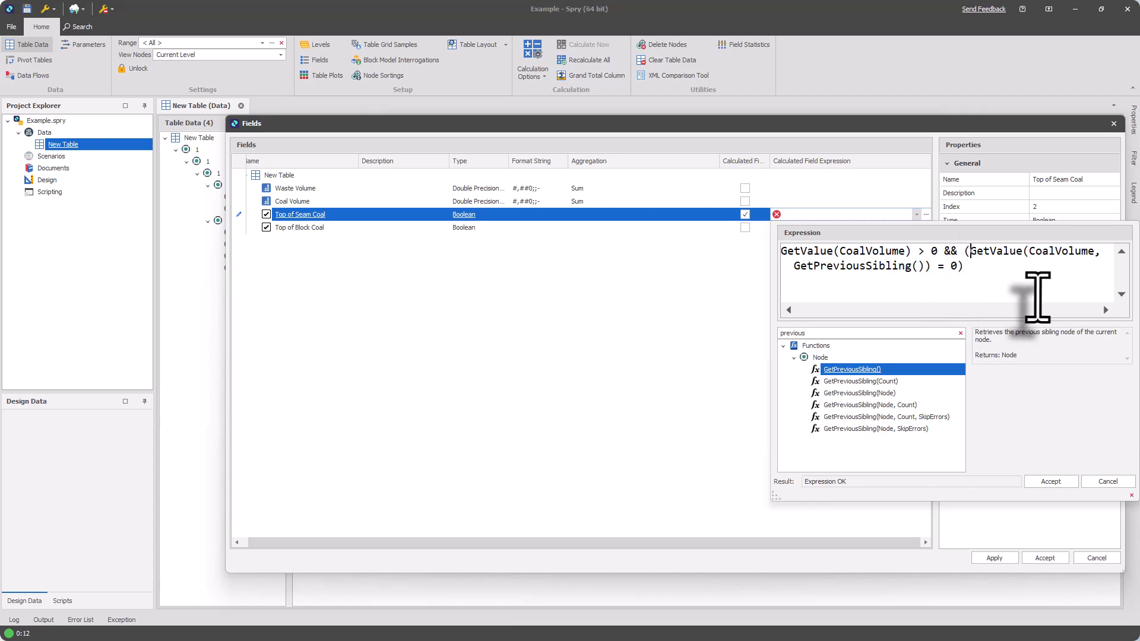
Add an OR before the second GetValue and place a copy of GetPreviousSibling() in front of it
{"action": "type", "text": "OR"}
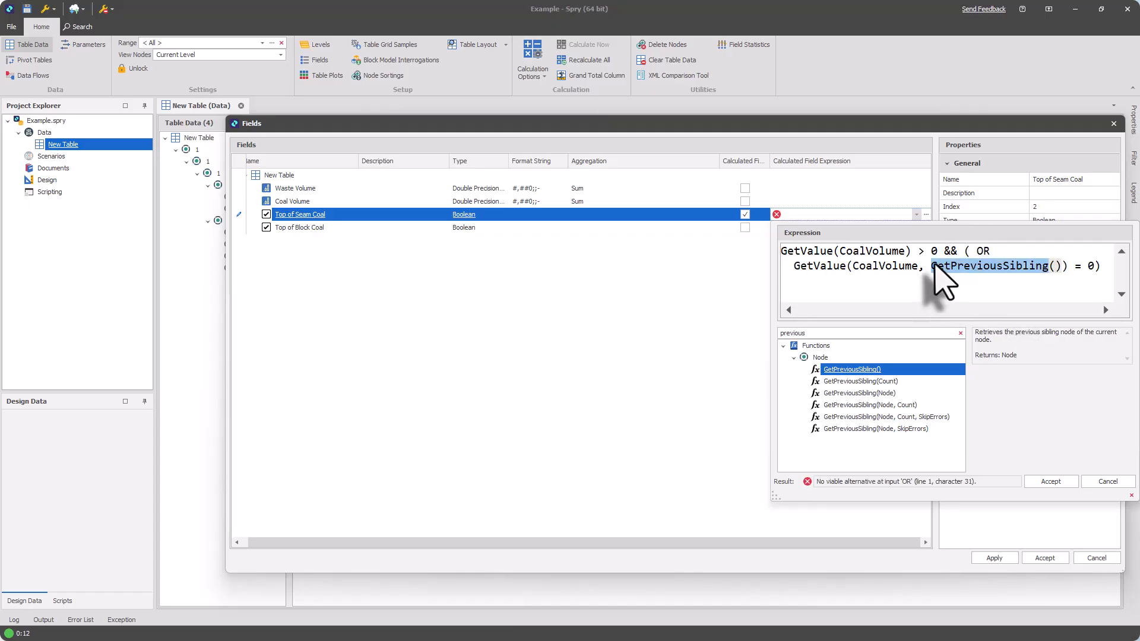
{"action": "left_click_drag", "start_coordinate": [931, 266], "coordinate": [1050, 265]}
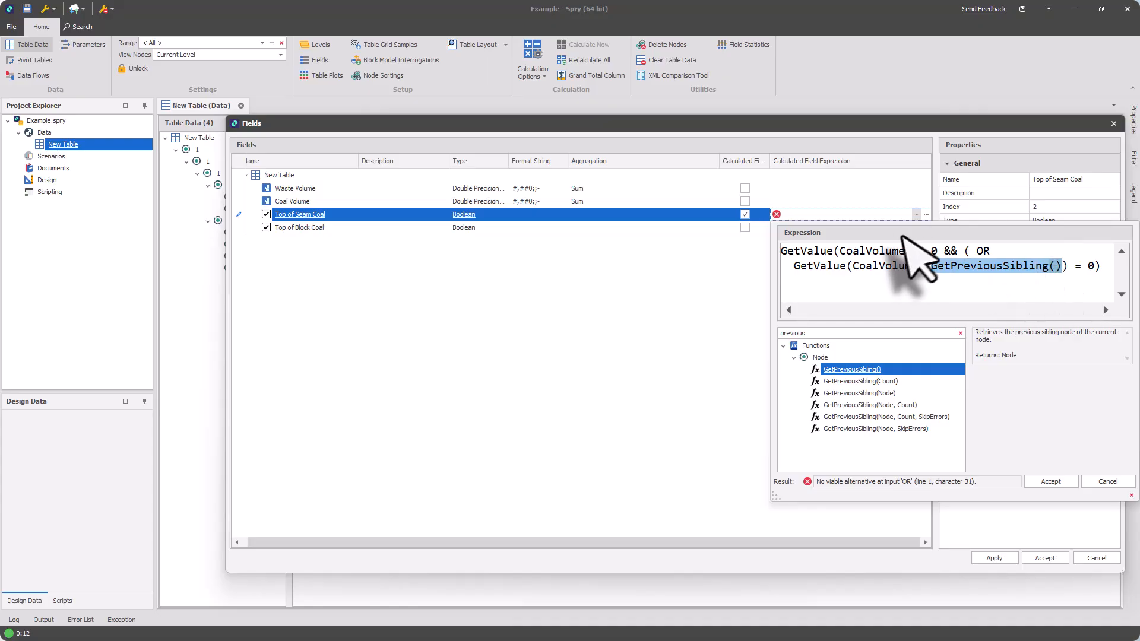
{"action": "left_click", "coordinate": [974, 267]}
{"action": "key", "text": "ctrl+v"}
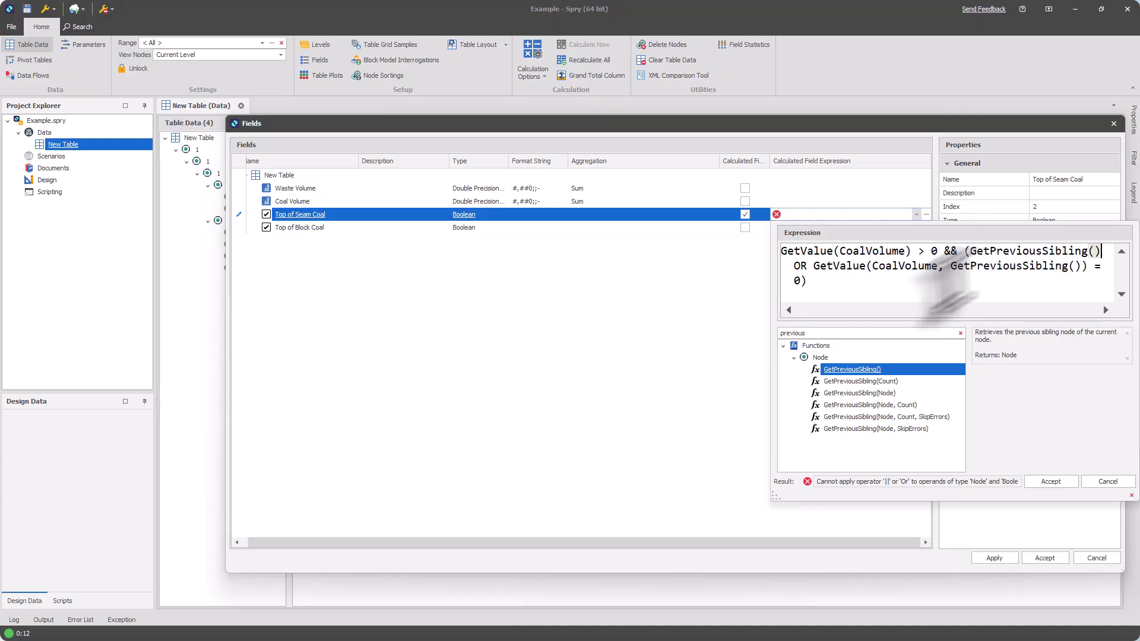
Find the IsNull function and wrap it around the GetPreviousSibling() call before the OR
{"action": "double_click", "coordinate": [854, 333]}
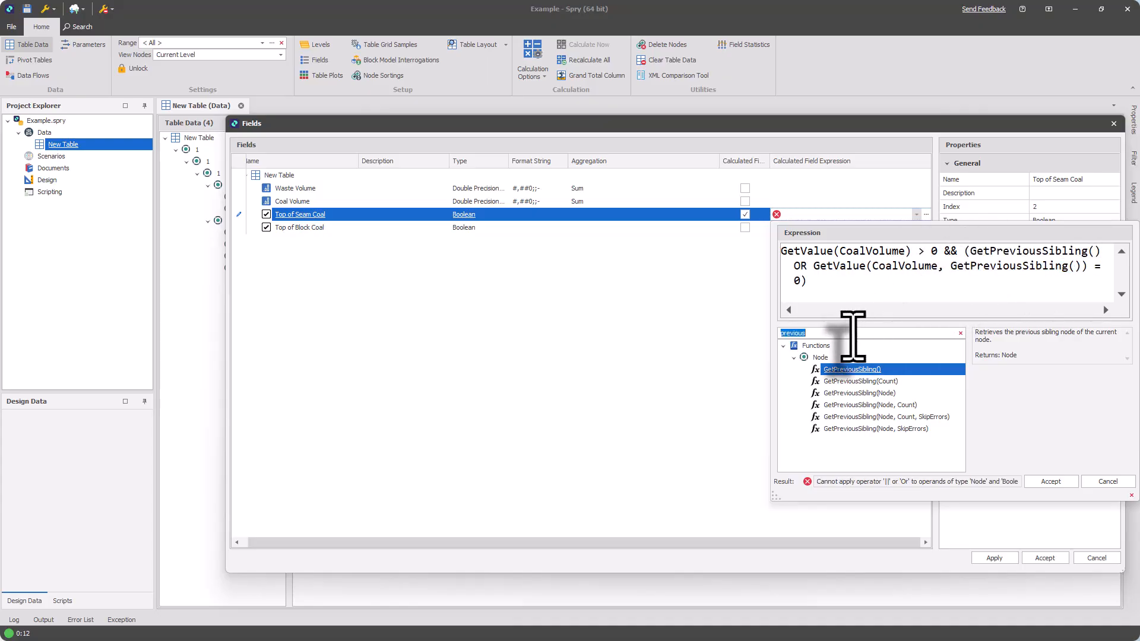
{"action": "type", "text": "null"}
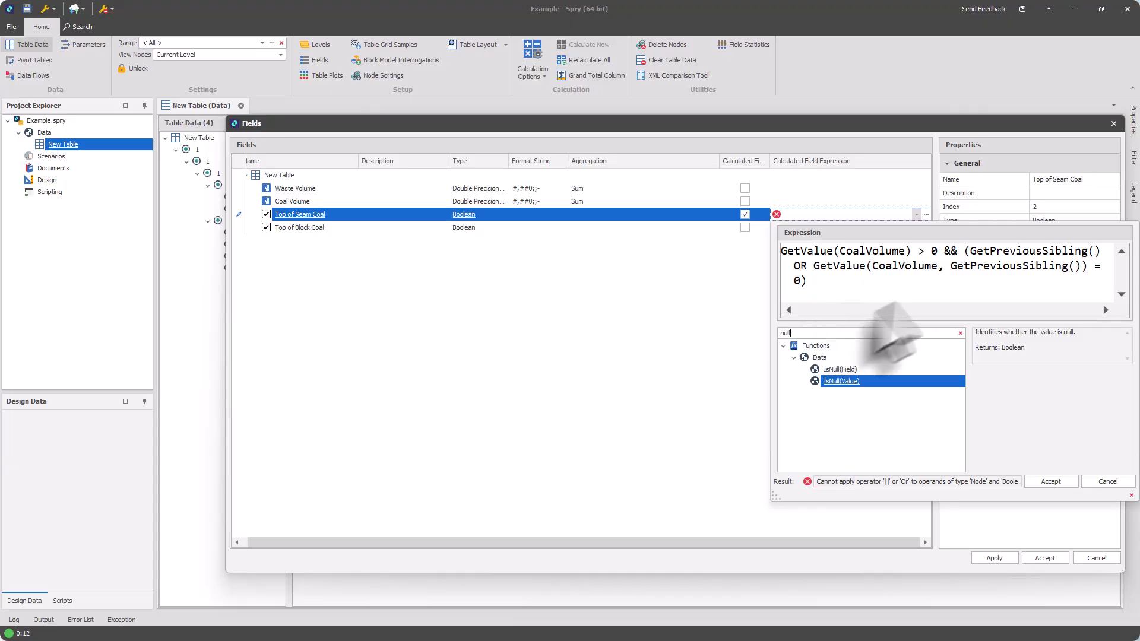
{"action": "left_click_drag", "start_coordinate": [971, 250], "coordinate": [1100, 251]}
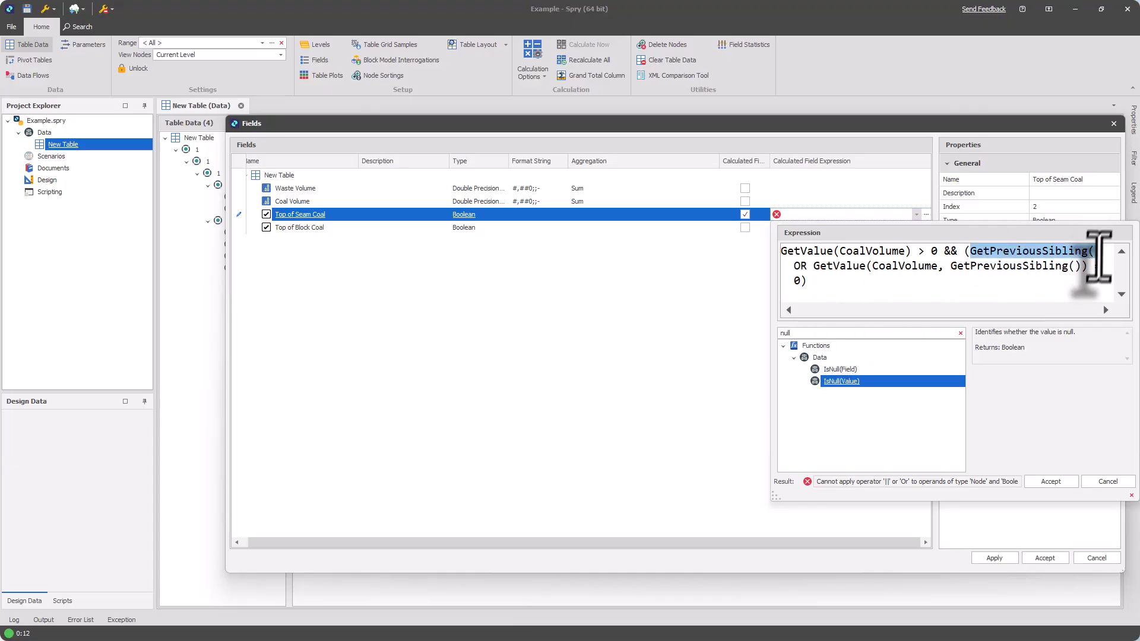
{"action": "double_click", "coordinate": [841, 370]}
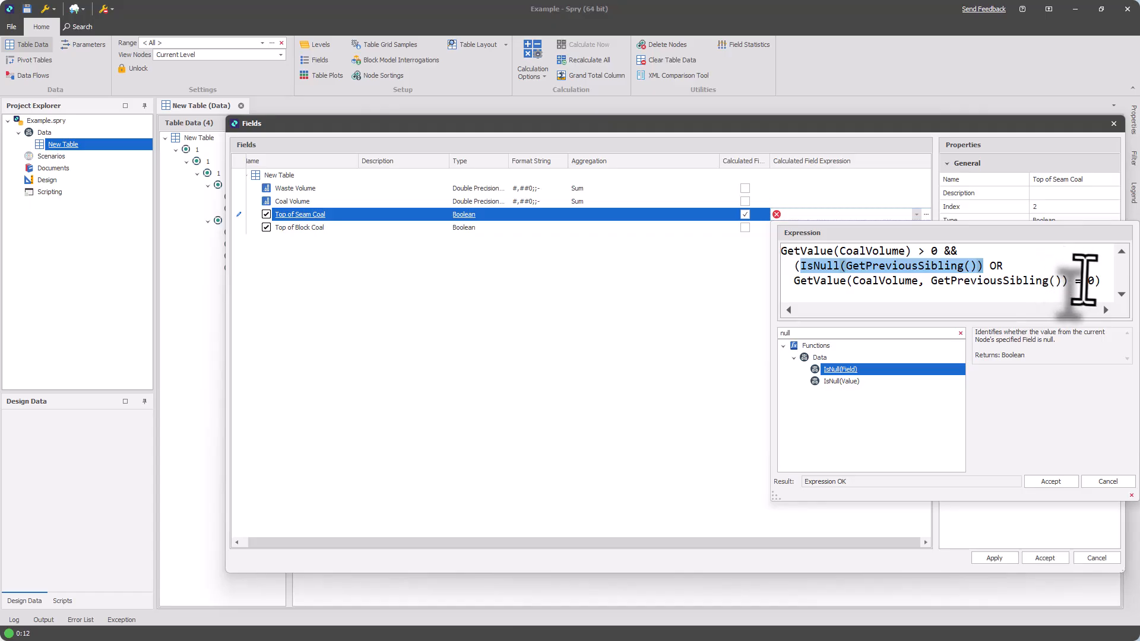
Accept and apply the Top of Seam Coal expression, and check the calculated flags for the nodes under A and B
{"action": "left_click", "coordinate": [1051, 483]}
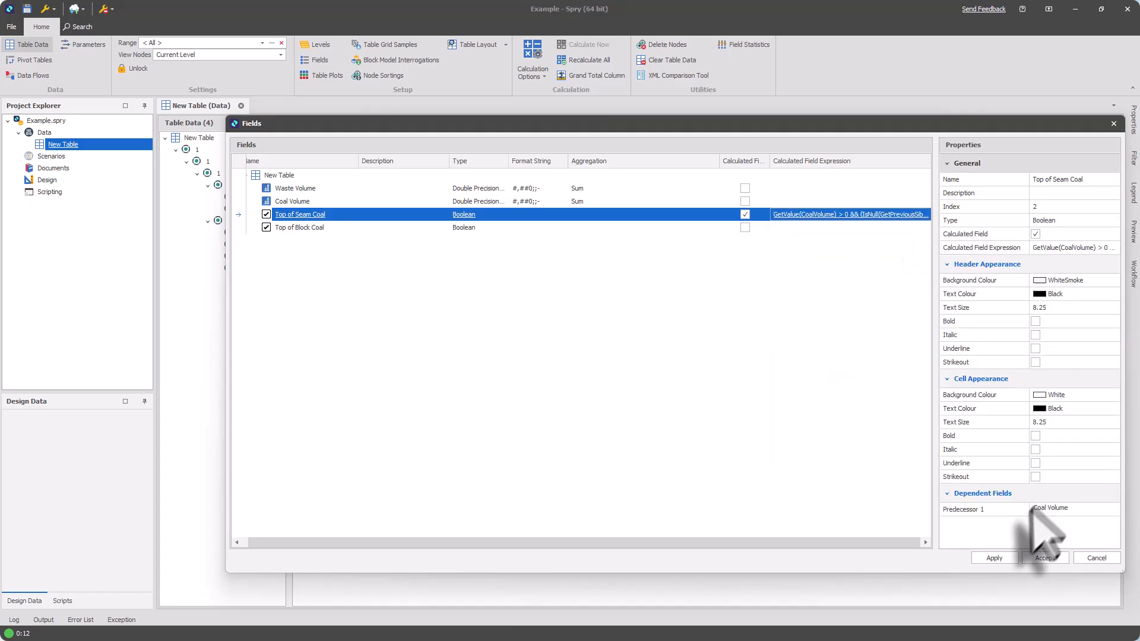
{"action": "left_click", "coordinate": [995, 558]}
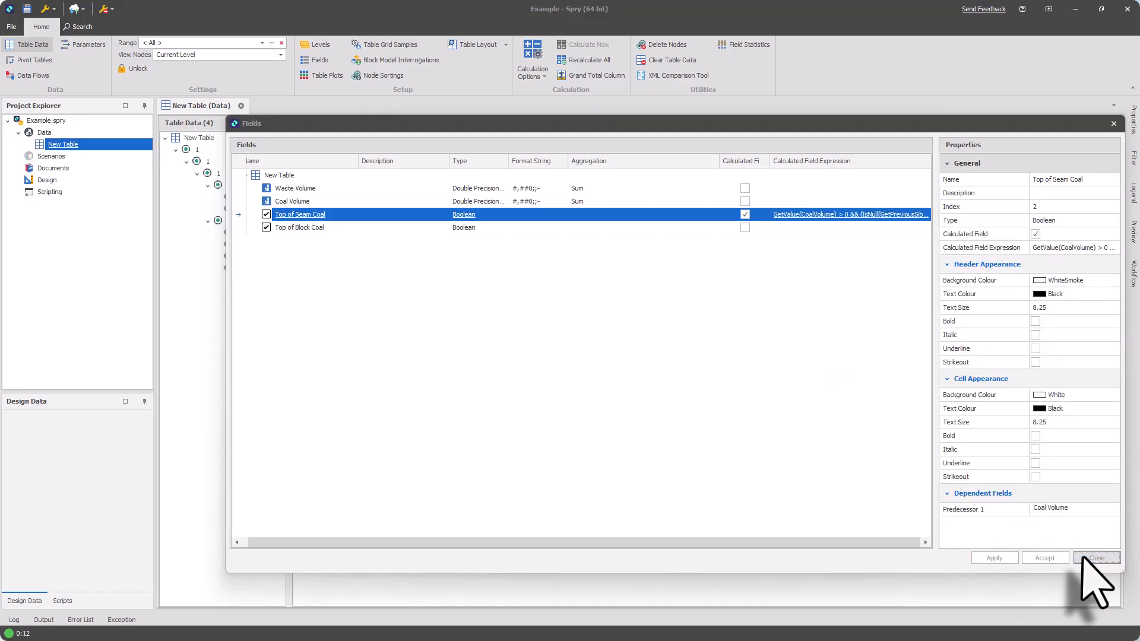
{"action": "left_click", "coordinate": [1095, 559]}
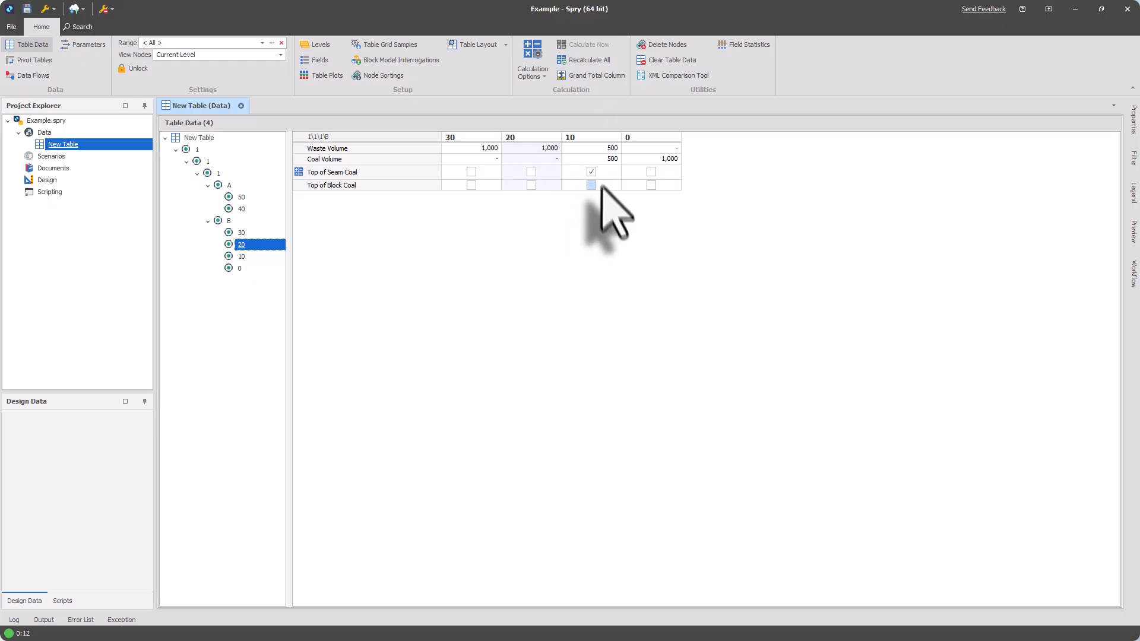
{"action": "left_click", "coordinate": [241, 209]}
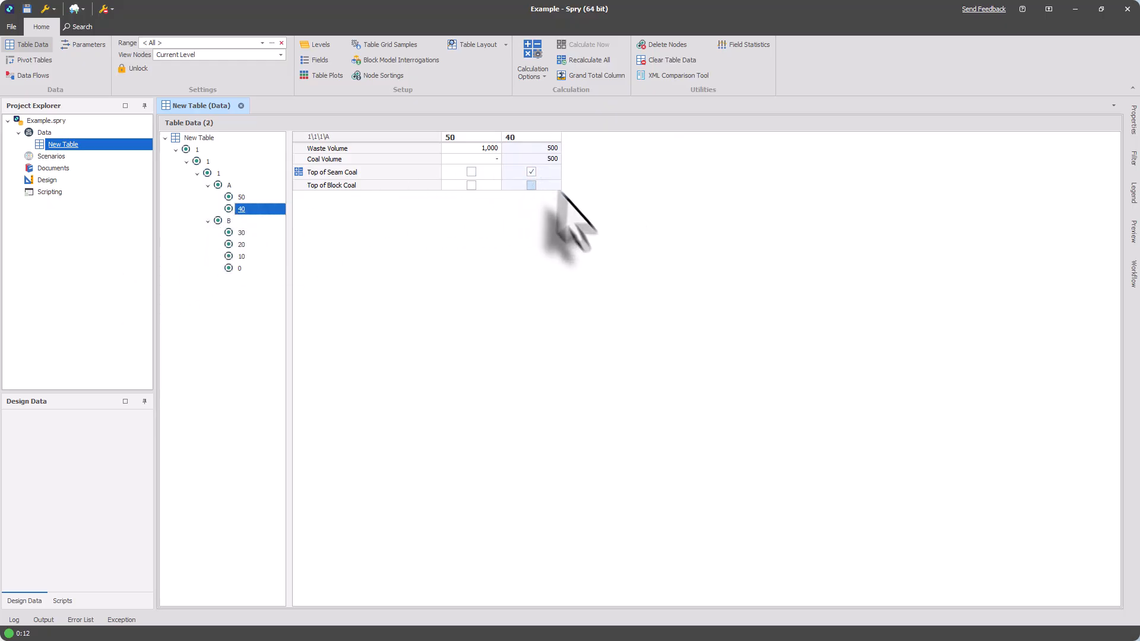
Edit the Top of Block Coal field and turn it into a calculated field
{"action": "right_click", "coordinate": [330, 186]}
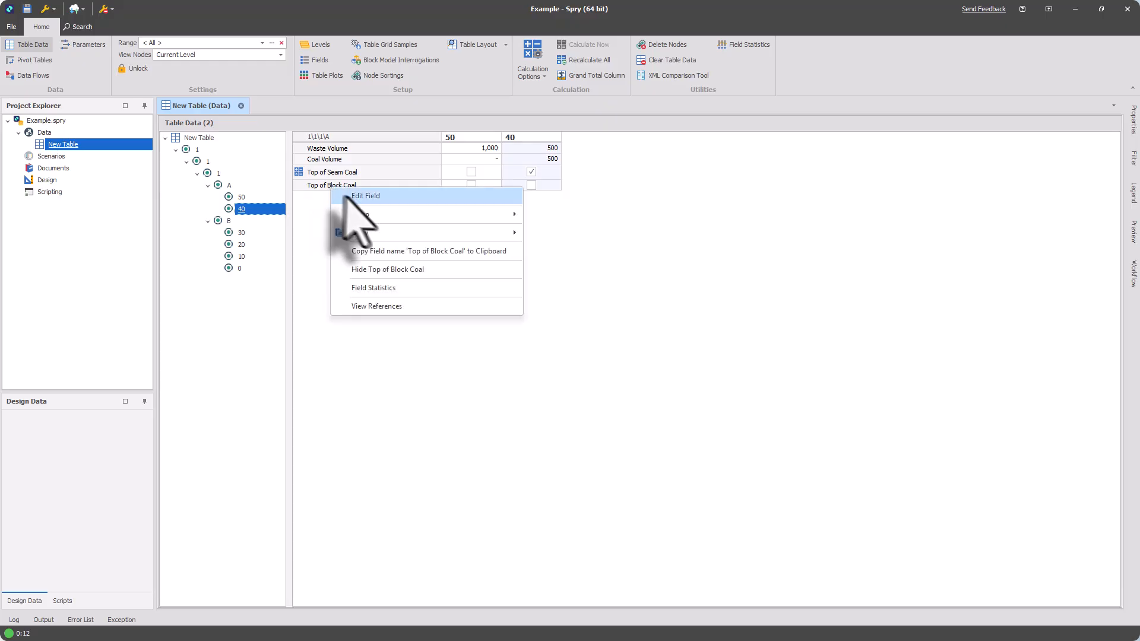
{"action": "left_click", "coordinate": [359, 215]}
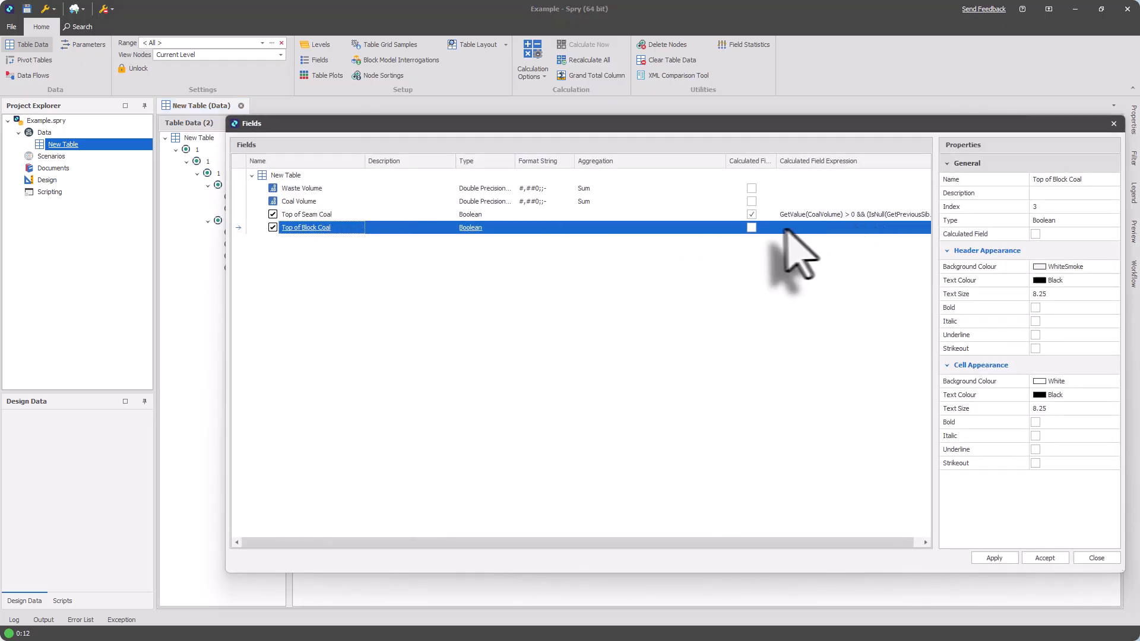
{"action": "left_click", "coordinate": [751, 227]}
{"action": "left_click", "coordinate": [691, 386]}
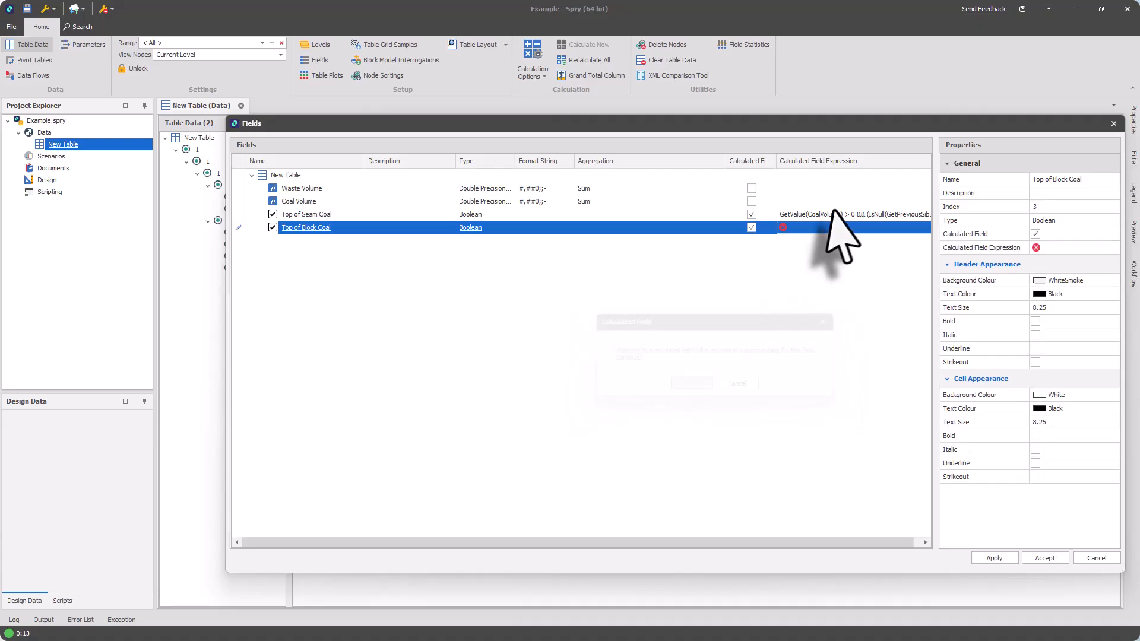
Copy the full Top of Seam Coal expression into the empty expression of the Top of Block Coal field
{"action": "left_click", "coordinate": [832, 215]}
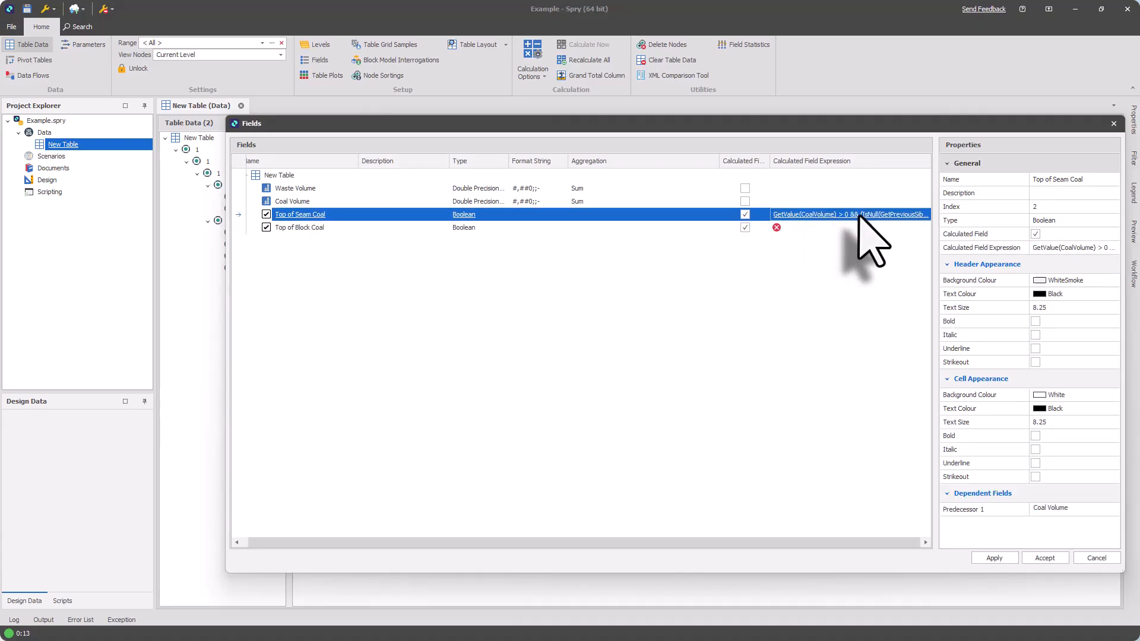
{"action": "left_click", "coordinate": [859, 216]}
{"action": "left_click", "coordinate": [862, 218]}
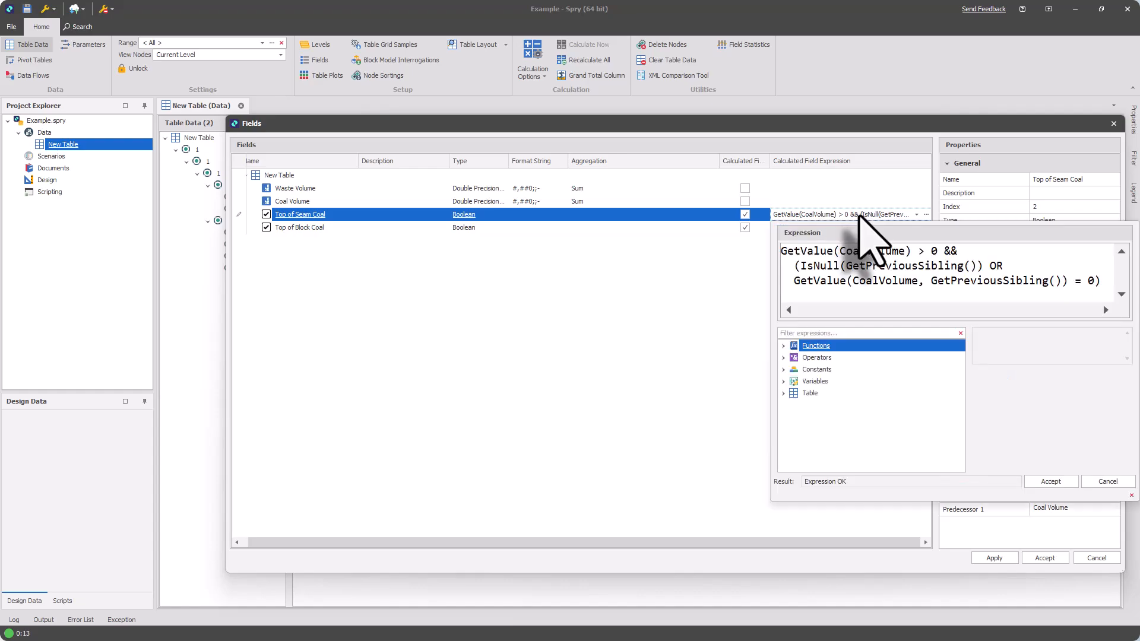
{"action": "left_click", "coordinate": [804, 258]}
{"action": "key", "text": "ctrl+a"}
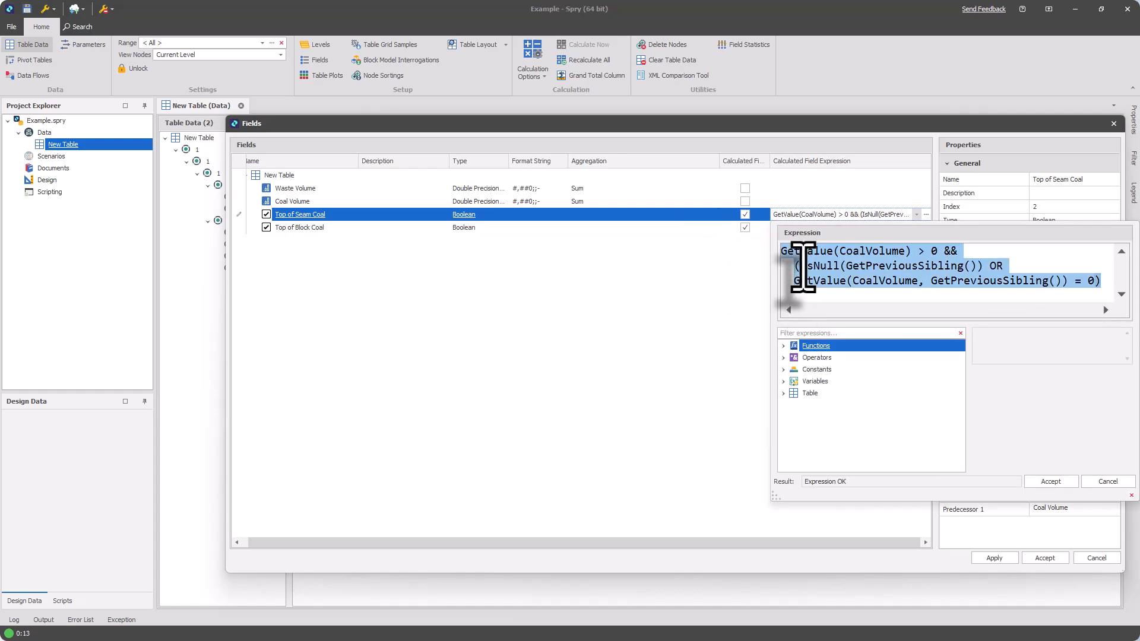
{"action": "left_click", "coordinate": [739, 293]}
{"action": "left_click", "coordinate": [803, 229]}
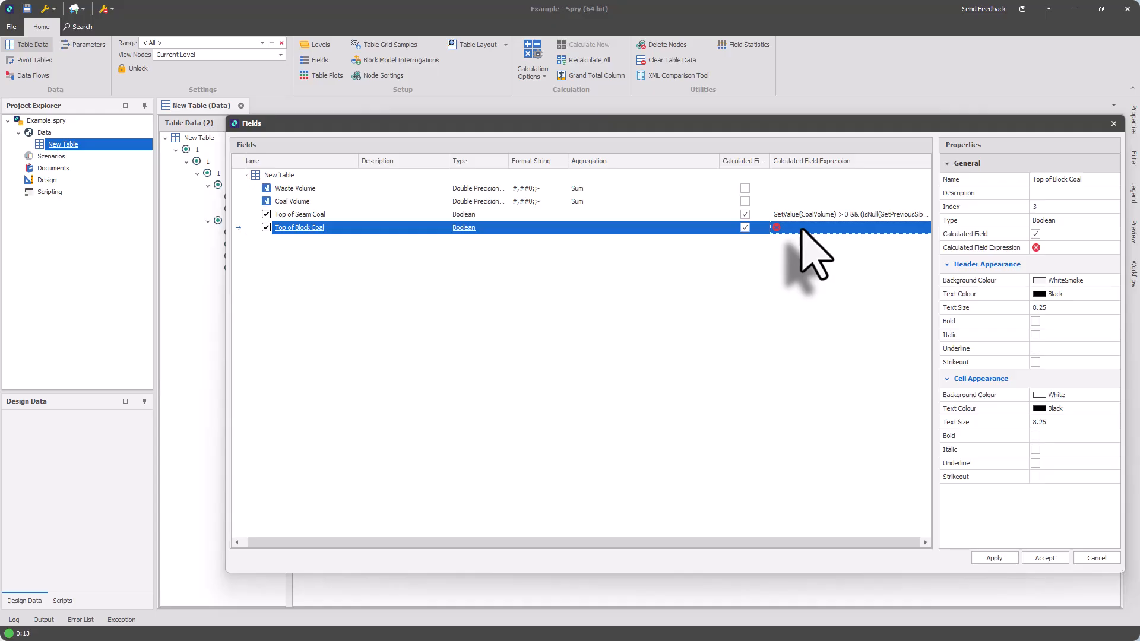
{"action": "left_click", "coordinate": [803, 230]}
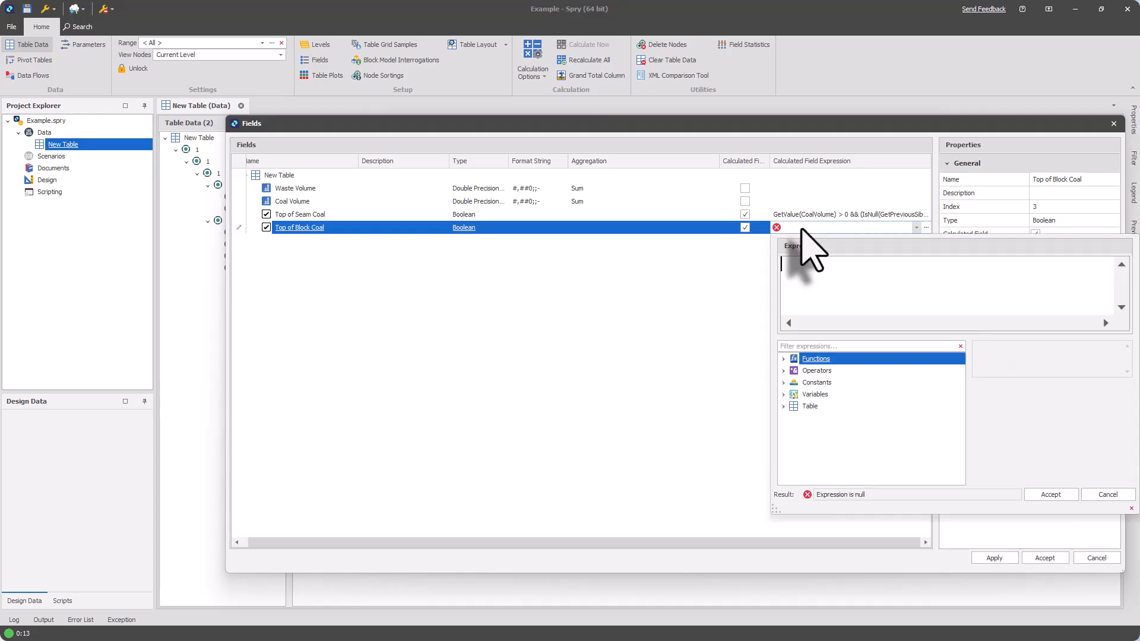
{"action": "key", "text": "ctrl+v"}
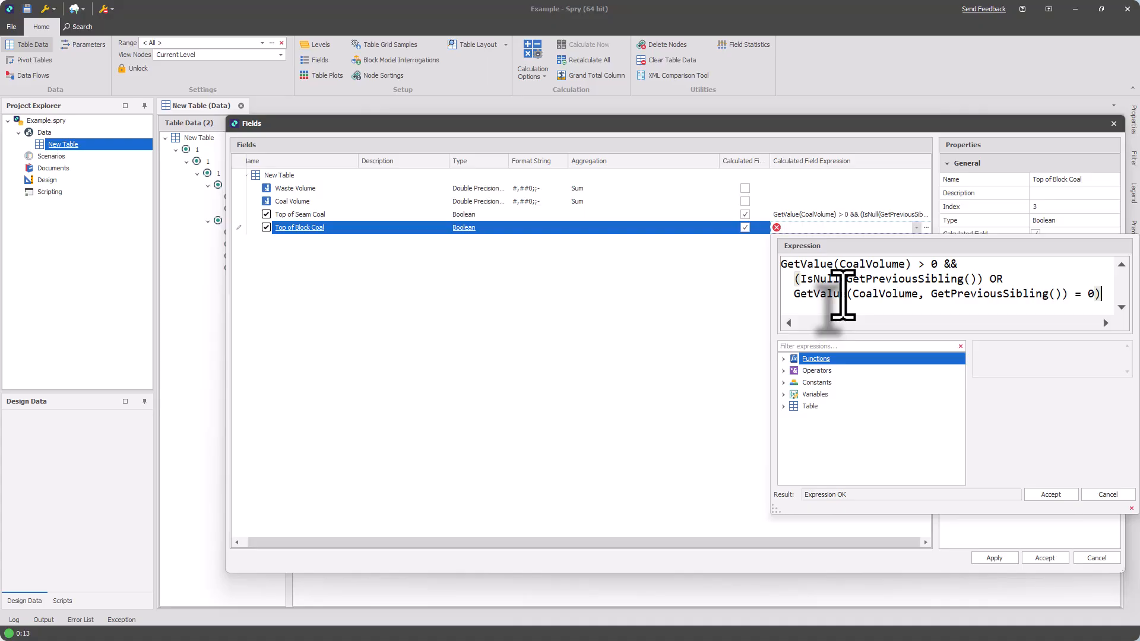
Append && on its own line to the end of the Top of Block Coal expression and start another line below it
{"action": "key", "text": "Return"}
{"action": "type", "text": "&&"}
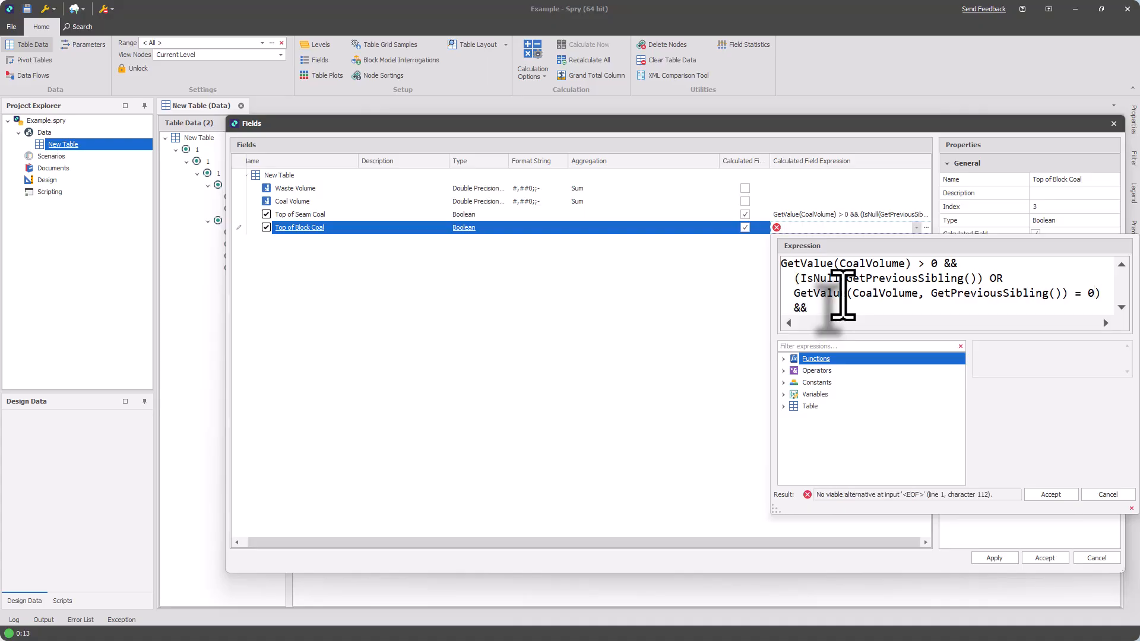
{"action": "key", "text": "Return"}
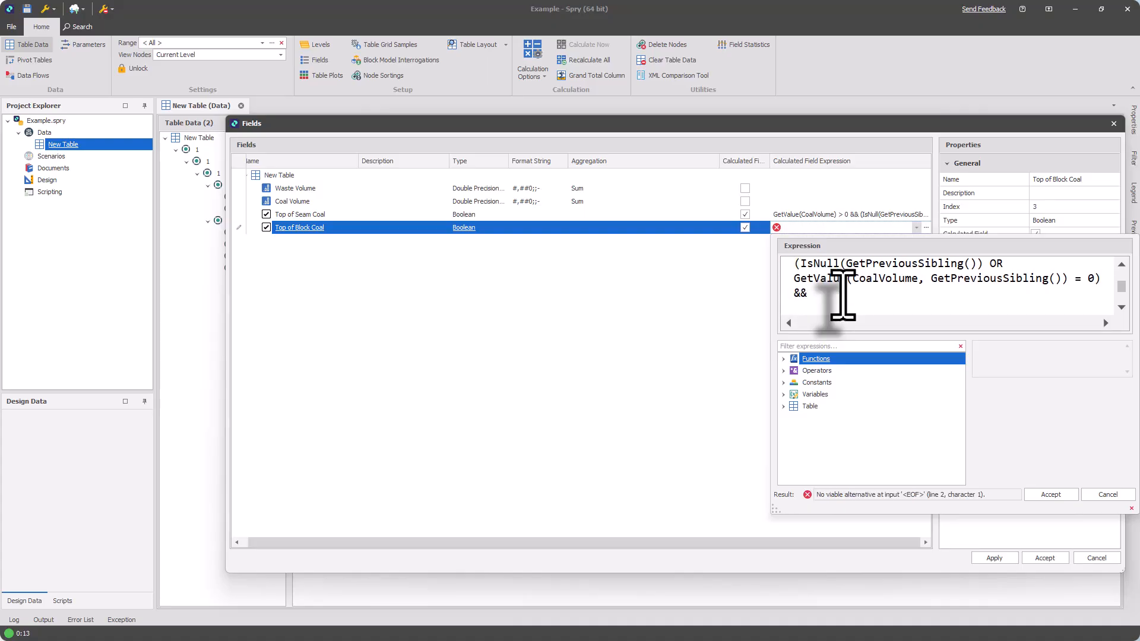
Search the functions for "previous" and insert GetPreviousSibling(Node) on the line below the final &&
{"action": "scroll", "coordinate": [865, 285], "scroll_direction": "up", "scroll_amount": 1}
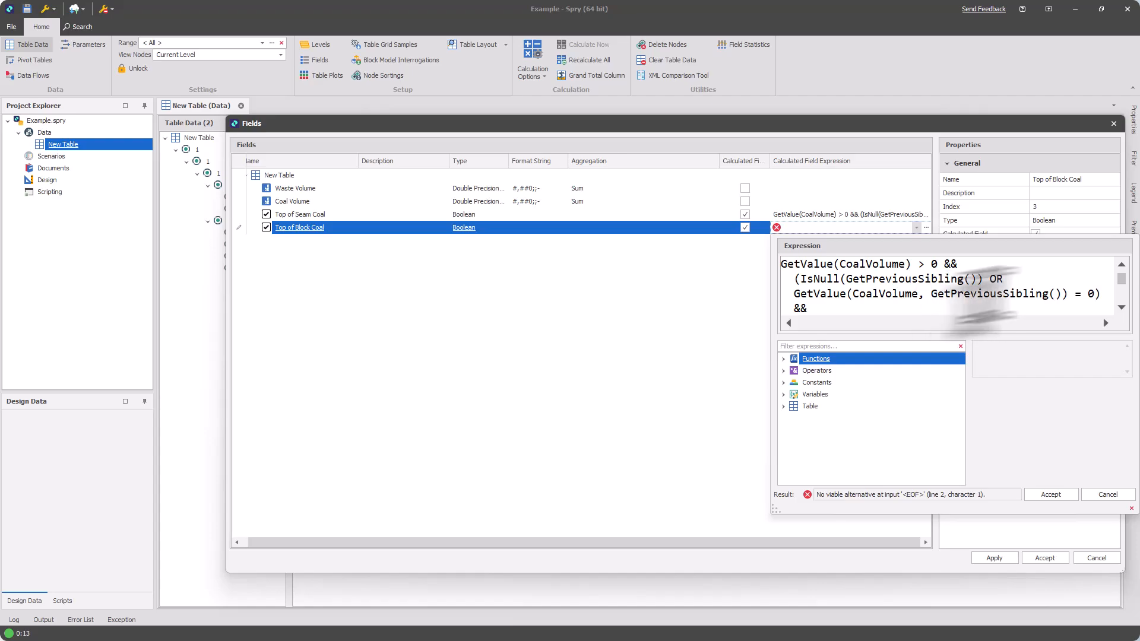
{"action": "scroll", "coordinate": [1006, 285], "scroll_direction": "down", "scroll_amount": 3}
{"action": "scroll", "coordinate": [1003, 290], "scroll_direction": "up", "scroll_amount": 3}
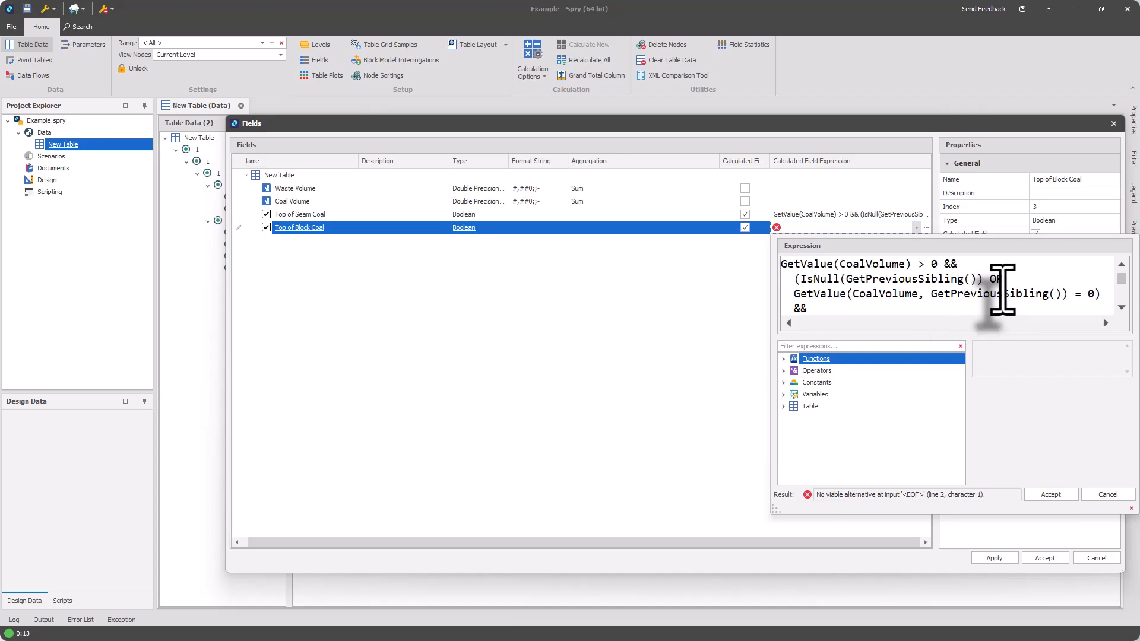
{"action": "scroll", "coordinate": [995, 294], "scroll_direction": "down", "scroll_amount": 3}
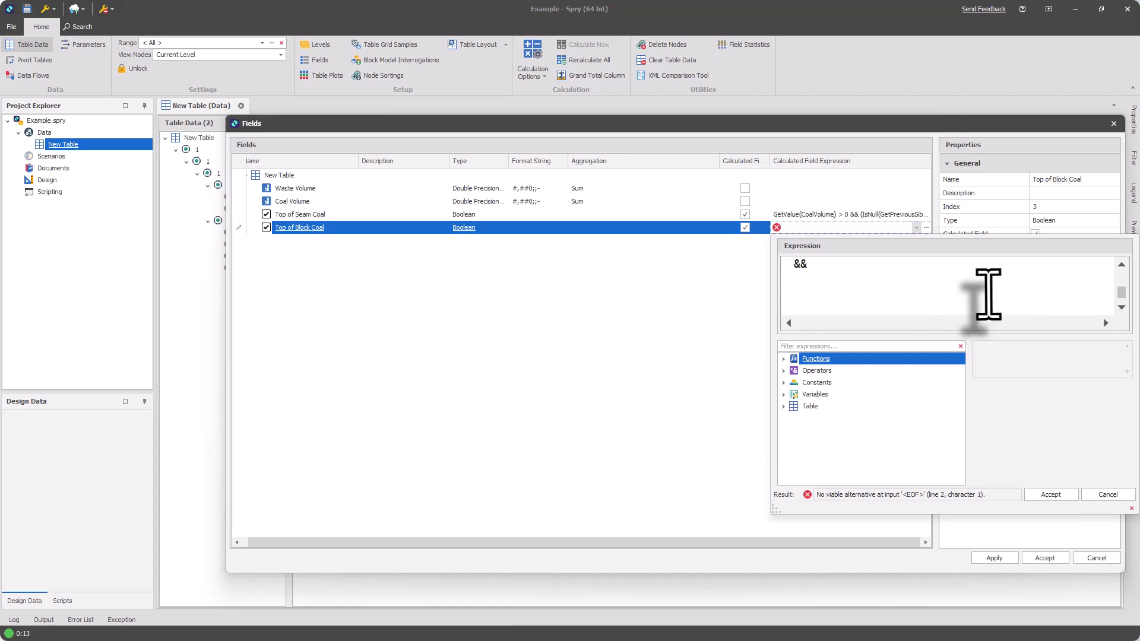
{"action": "scroll", "coordinate": [988, 295], "scroll_direction": "up", "scroll_amount": 3}
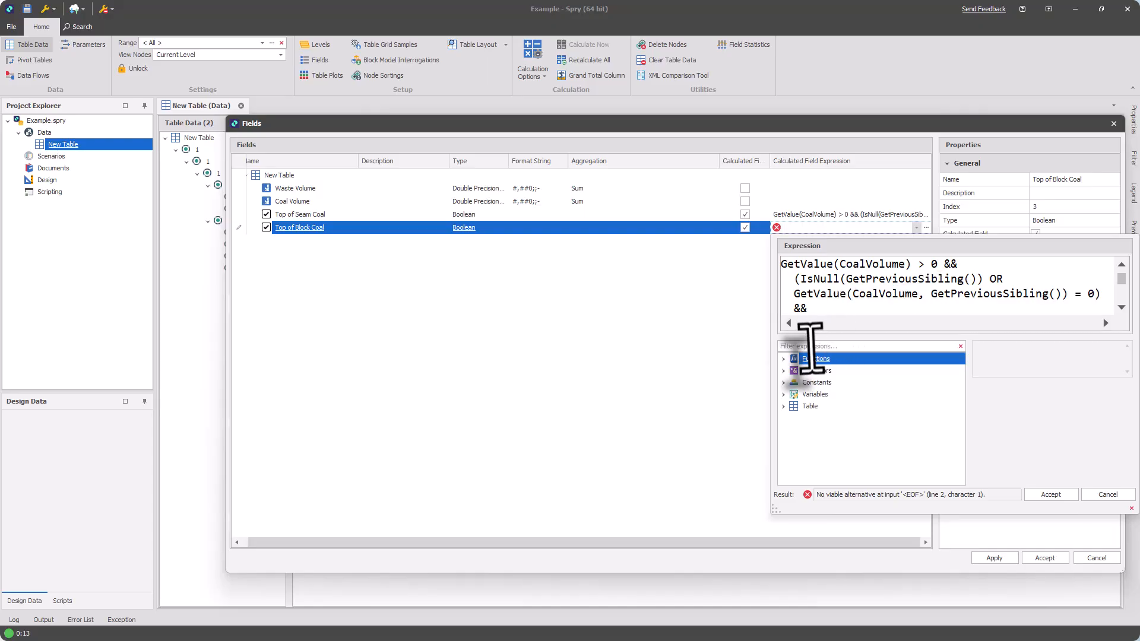
{"action": "left_click", "coordinate": [811, 348]}
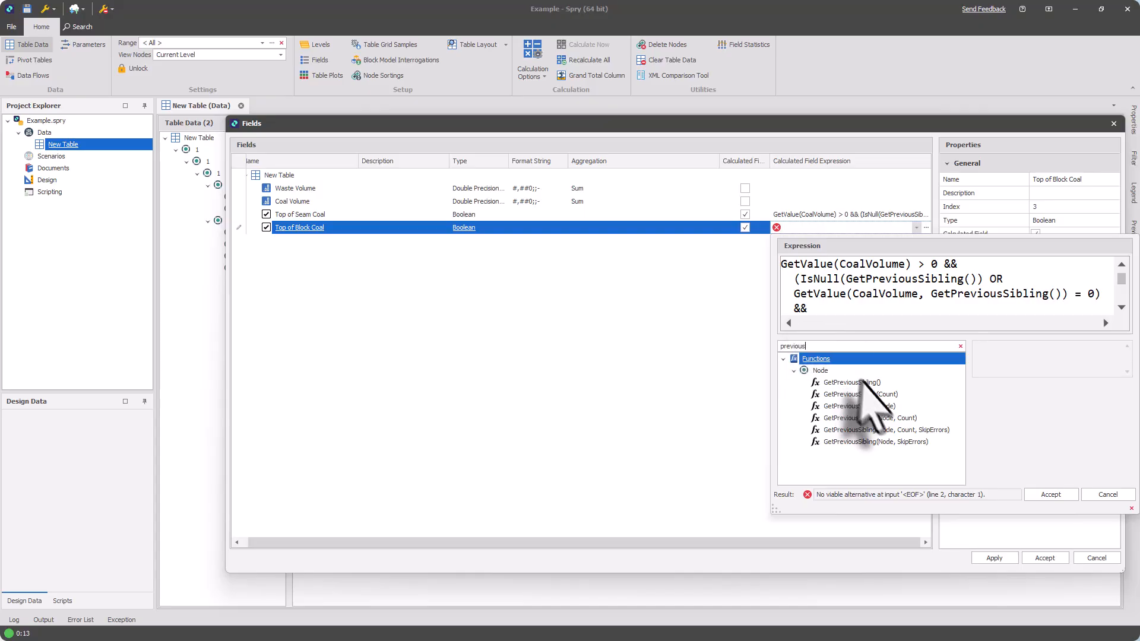
{"action": "left_click", "coordinate": [884, 407]}
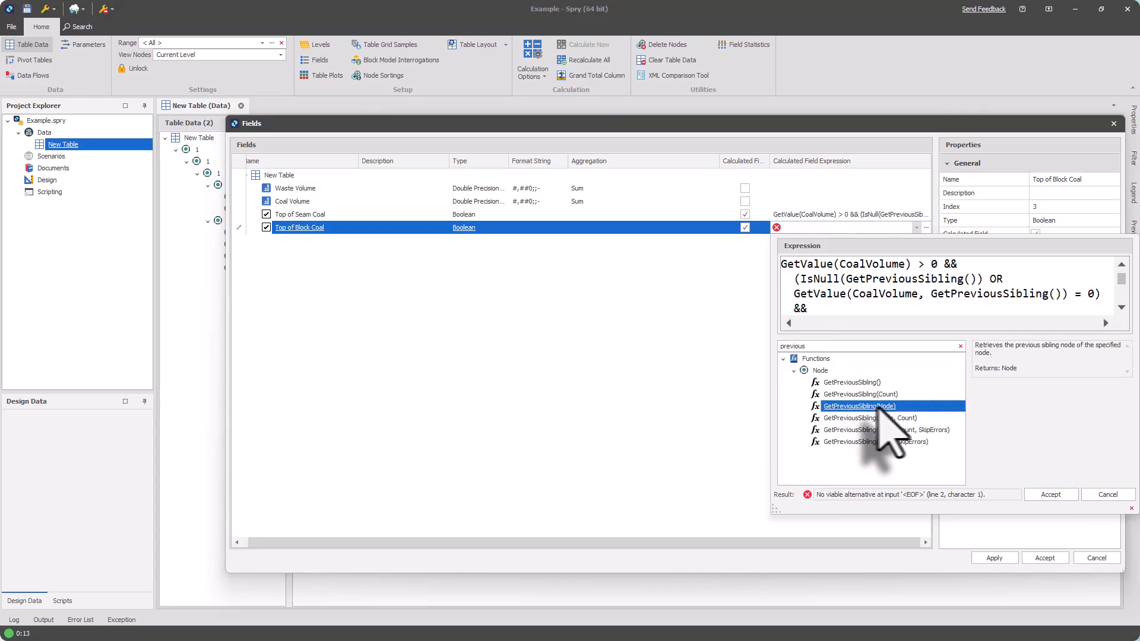
{"action": "double_click", "coordinate": [881, 408]}
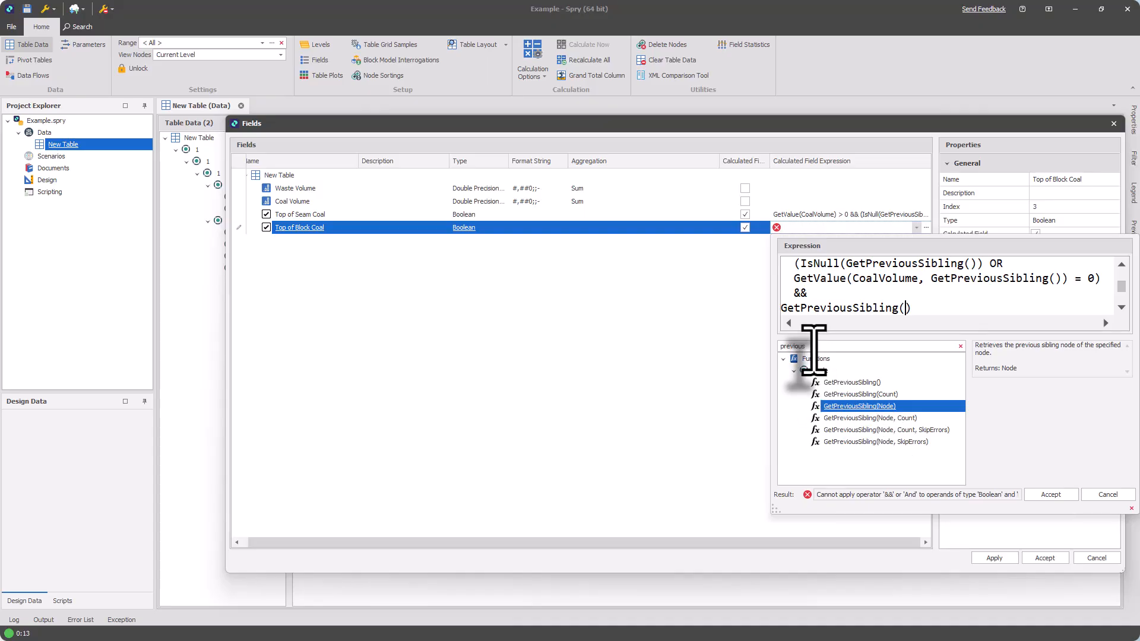
Search for "level" and insert GetParent(Level) as the argument of the last GetPreviousSibling call, with Seam as the level
{"action": "left_click_drag", "start_coordinate": [814, 348], "coordinate": [726, 349]}
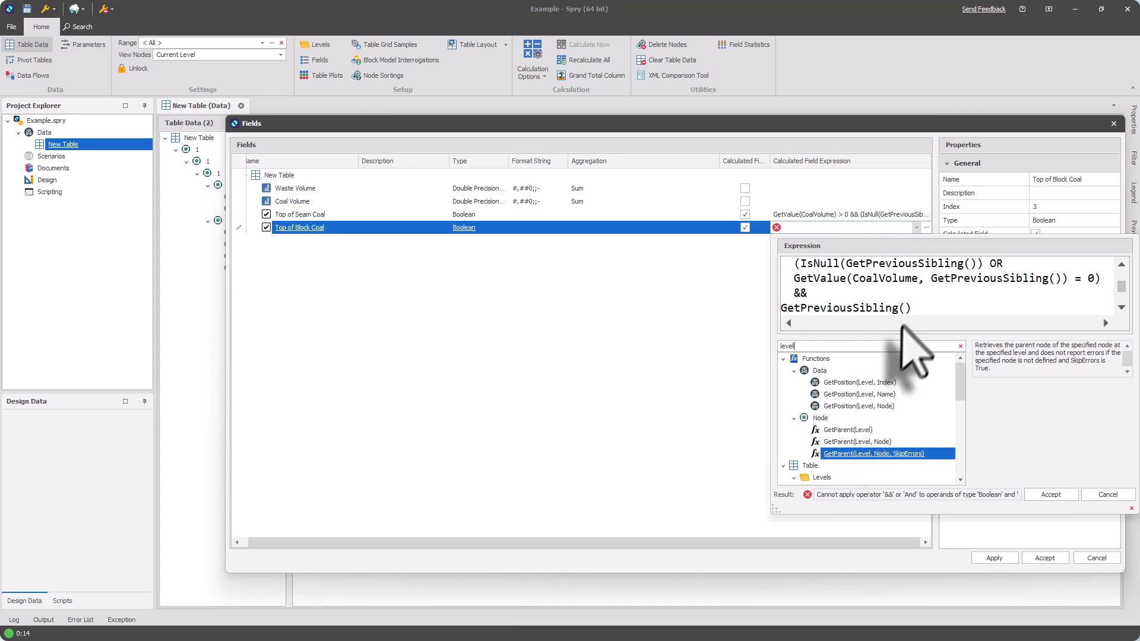
{"action": "left_click", "coordinate": [861, 430]}
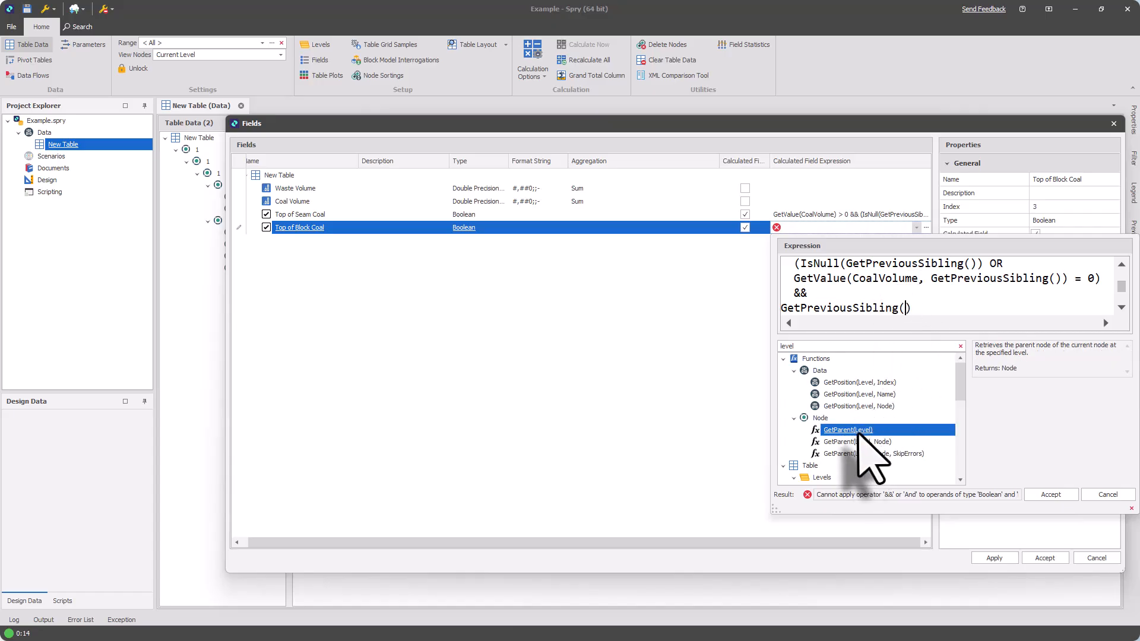
{"action": "double_click", "coordinate": [859, 432]}
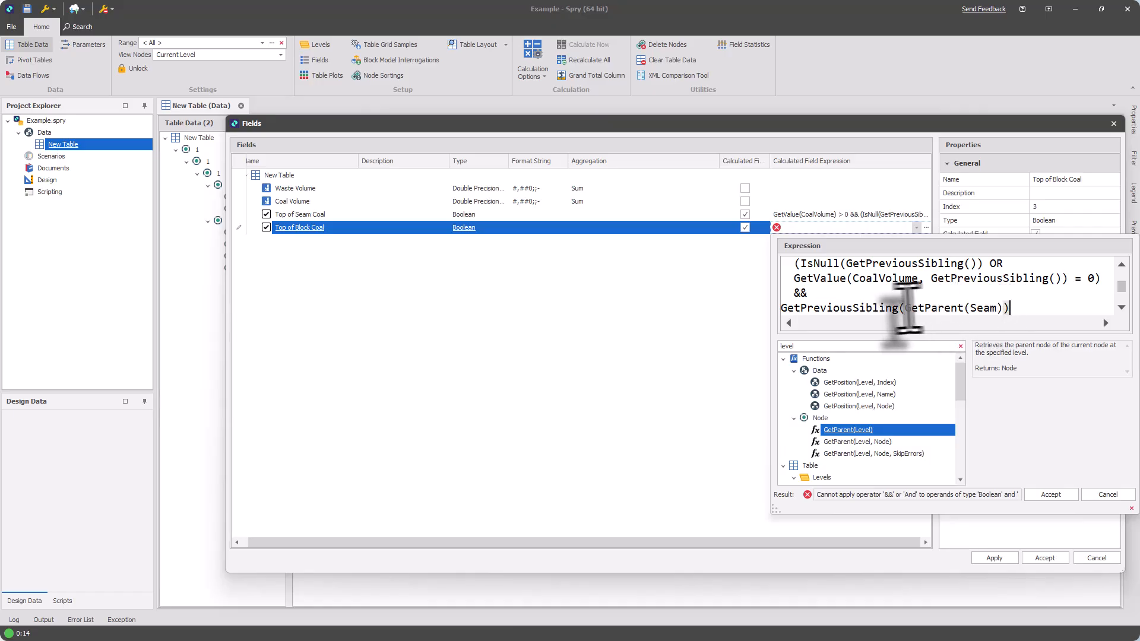
Find IsNull(Value) with the filter "null" and wrap it around GetPreviousSibling(GetParent(Seam))
{"action": "left_click_drag", "start_coordinate": [903, 311], "coordinate": [1002, 311]}
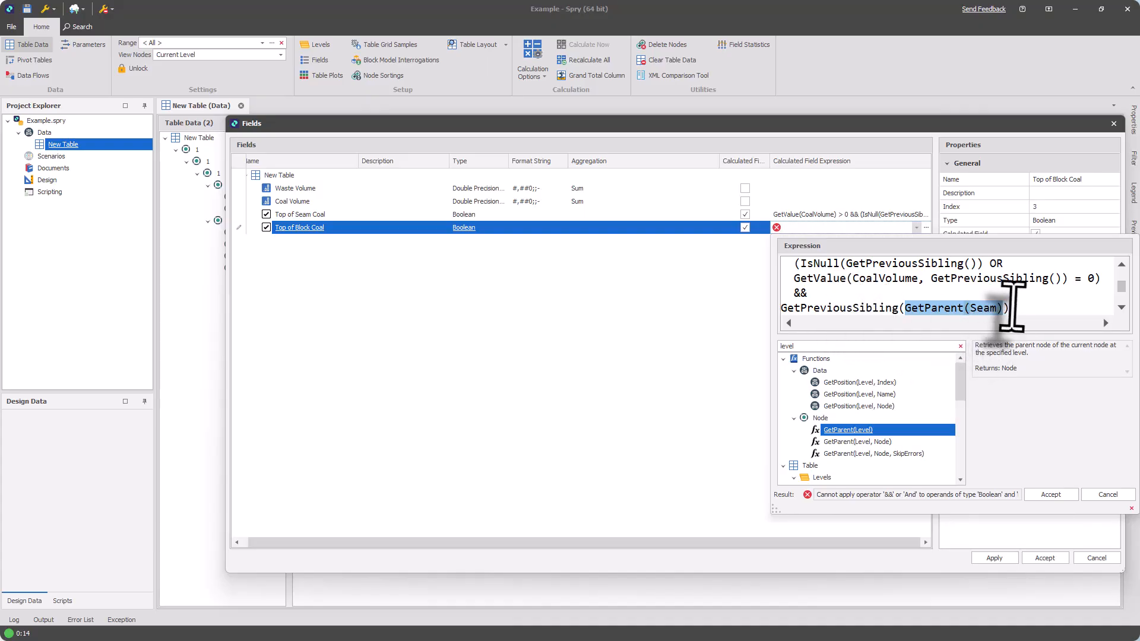
{"action": "left_click_drag", "start_coordinate": [1011, 309], "coordinate": [640, 340]}
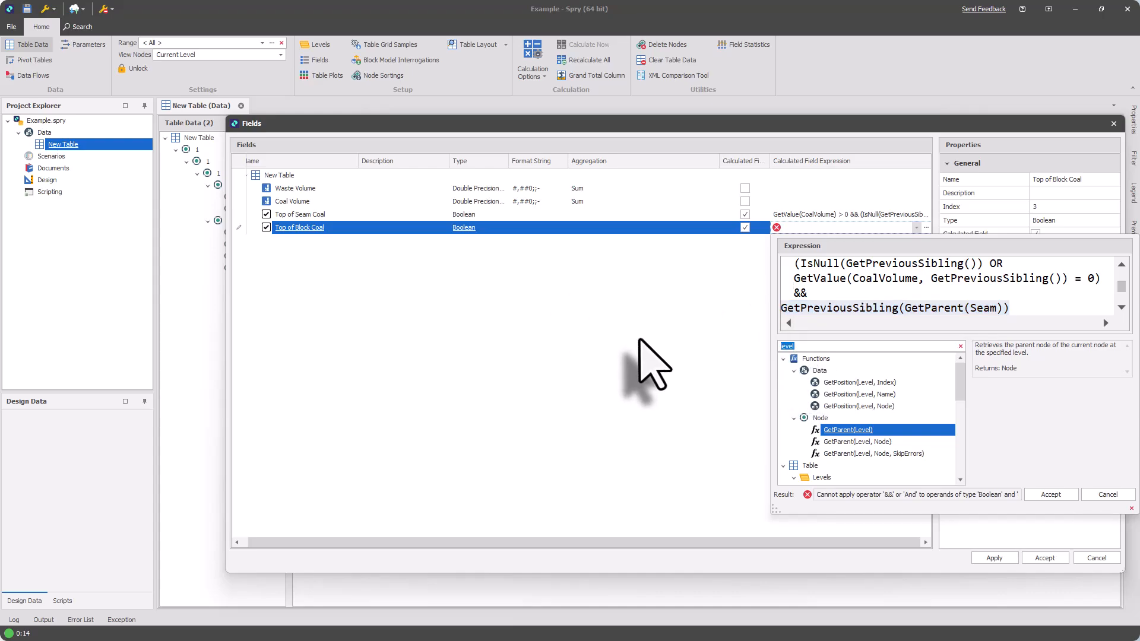
{"action": "type", "text": "null"}
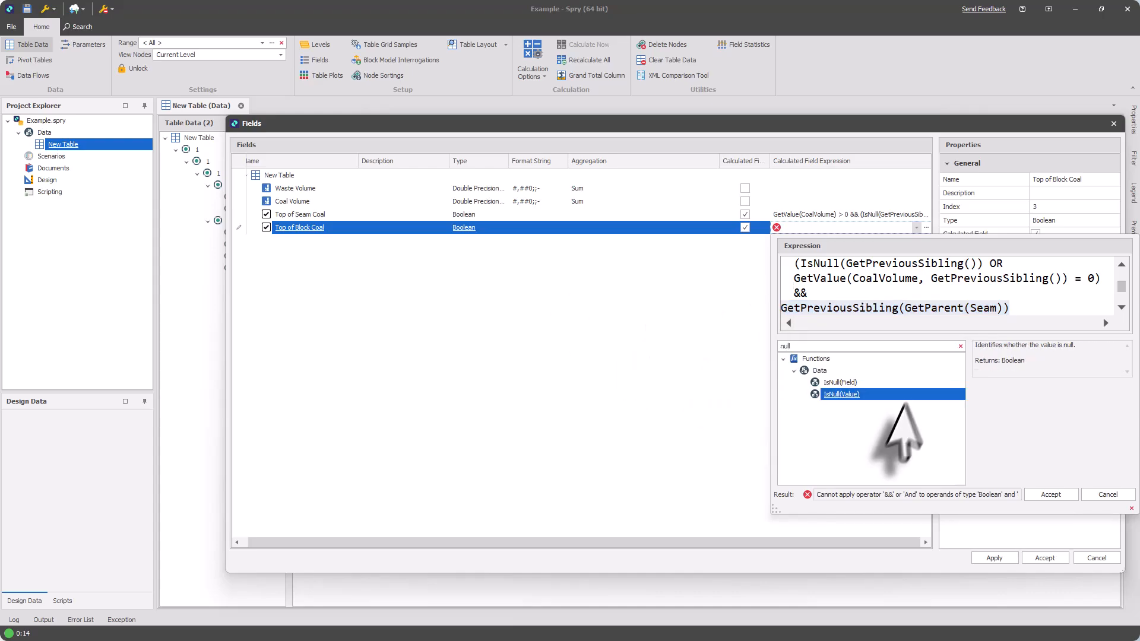
{"action": "double_click", "coordinate": [841, 394]}
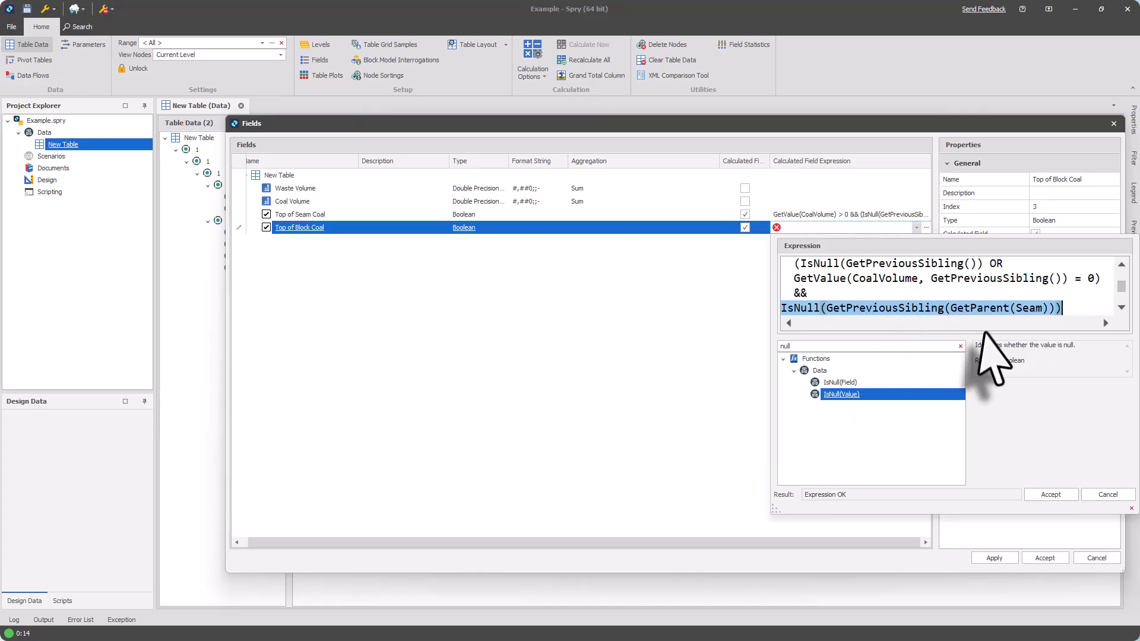
Accept the Top of Block Coal expression, apply the field changes and close the field settings
{"action": "left_click", "coordinate": [1050, 496]}
{"action": "left_click", "coordinate": [996, 558]}
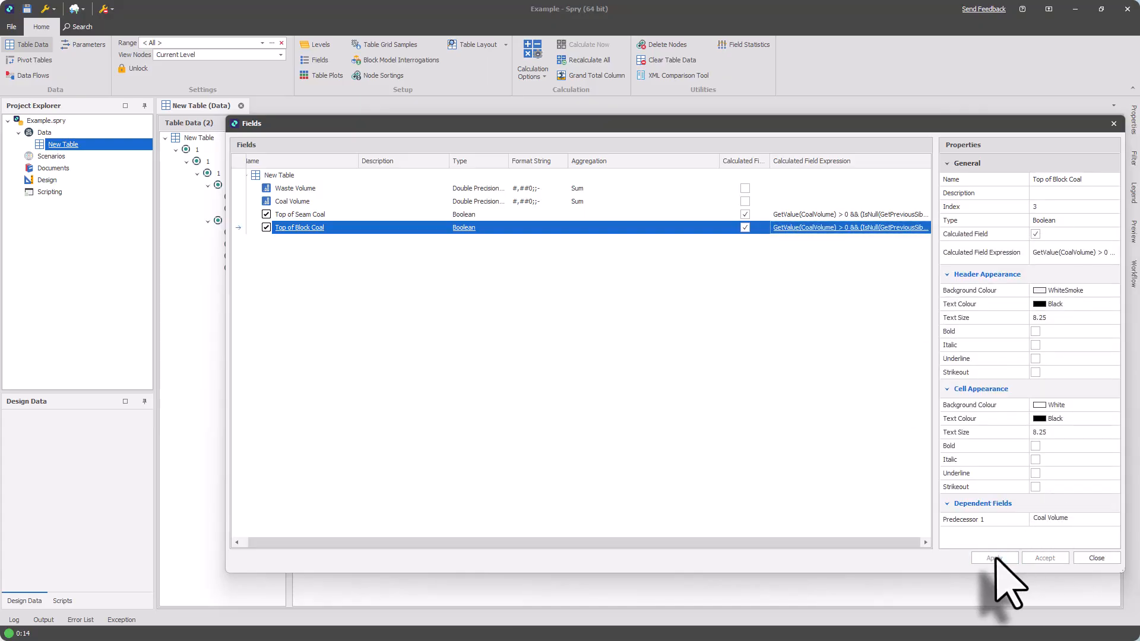
{"action": "left_click", "coordinate": [1098, 559]}
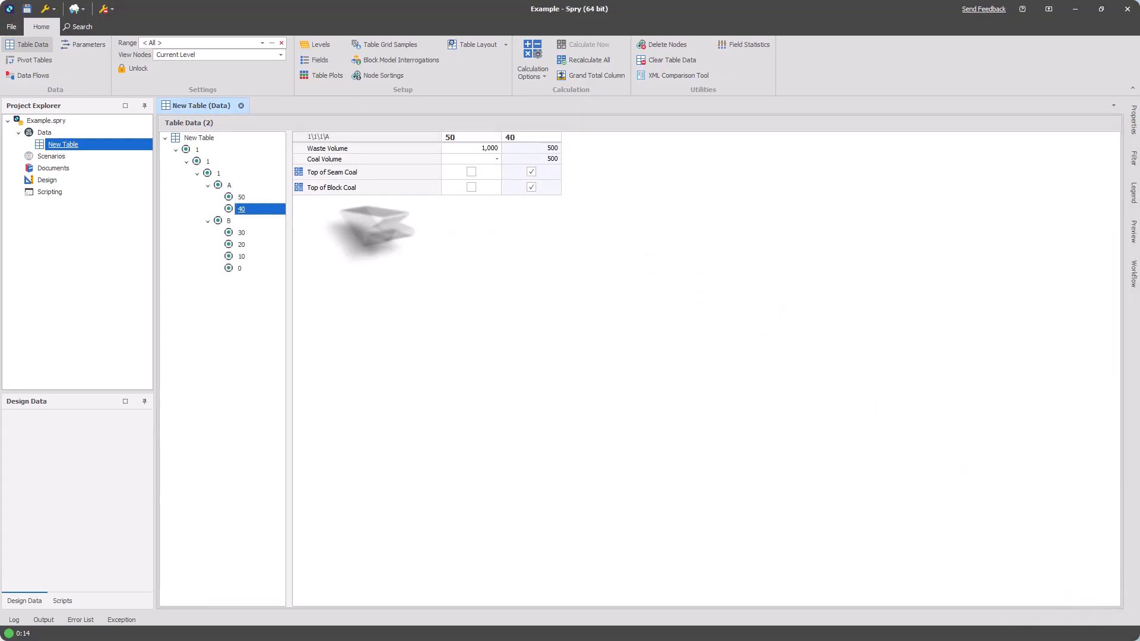
Check the calculated Top of Block Coal flags for the nodes under B and A
{"action": "left_click", "coordinate": [242, 244]}
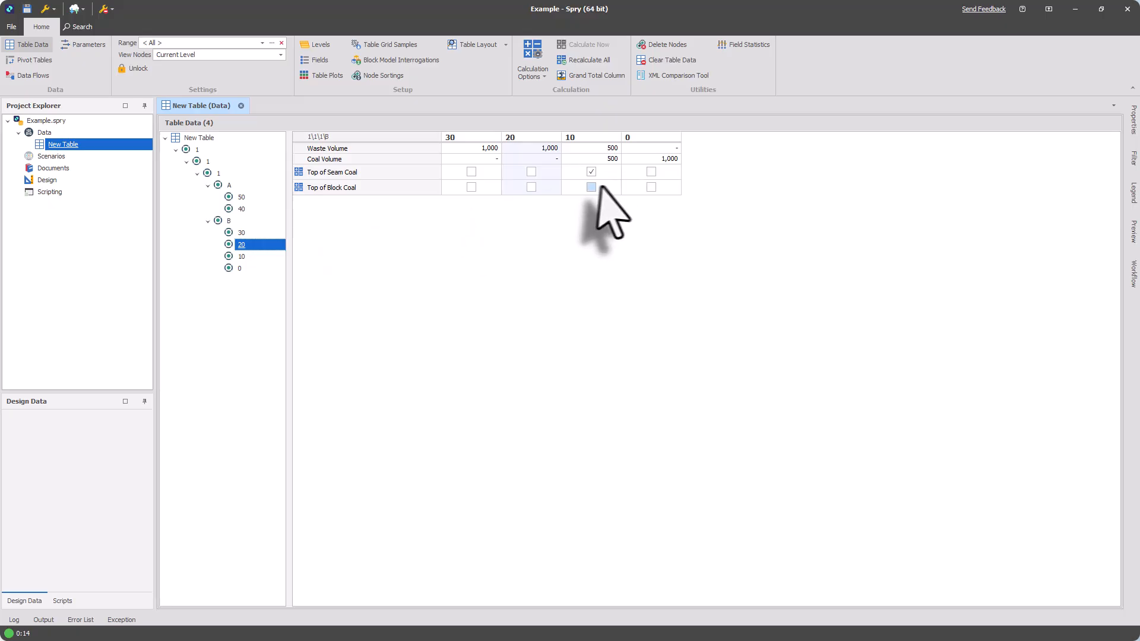
{"action": "mouse_move", "coordinate": [596, 188]}
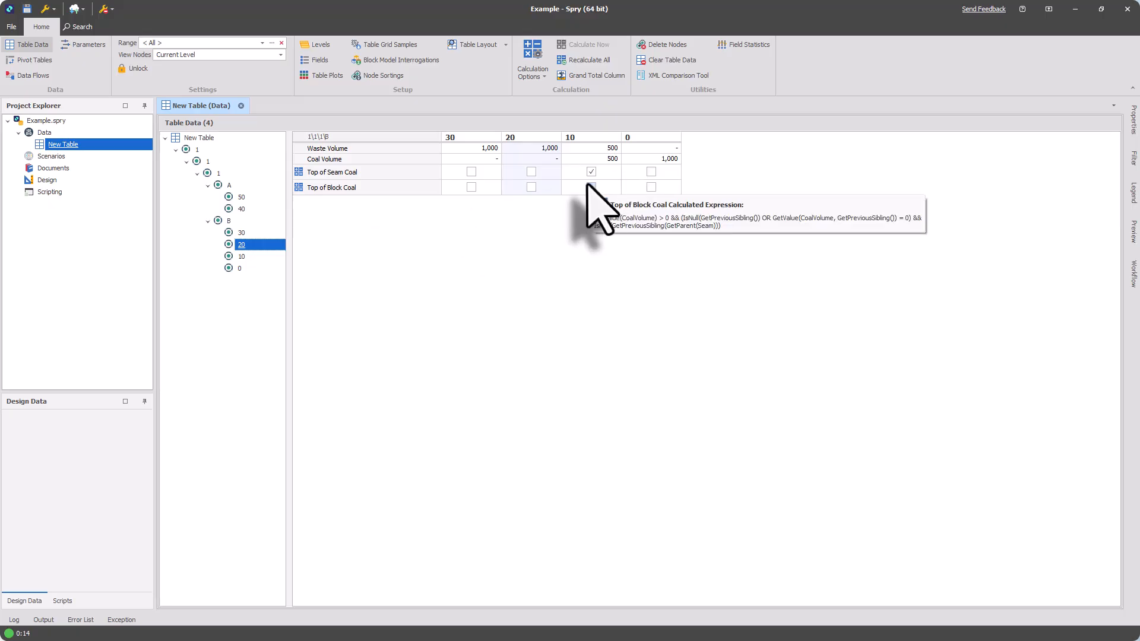
{"action": "left_click", "coordinate": [241, 196]}
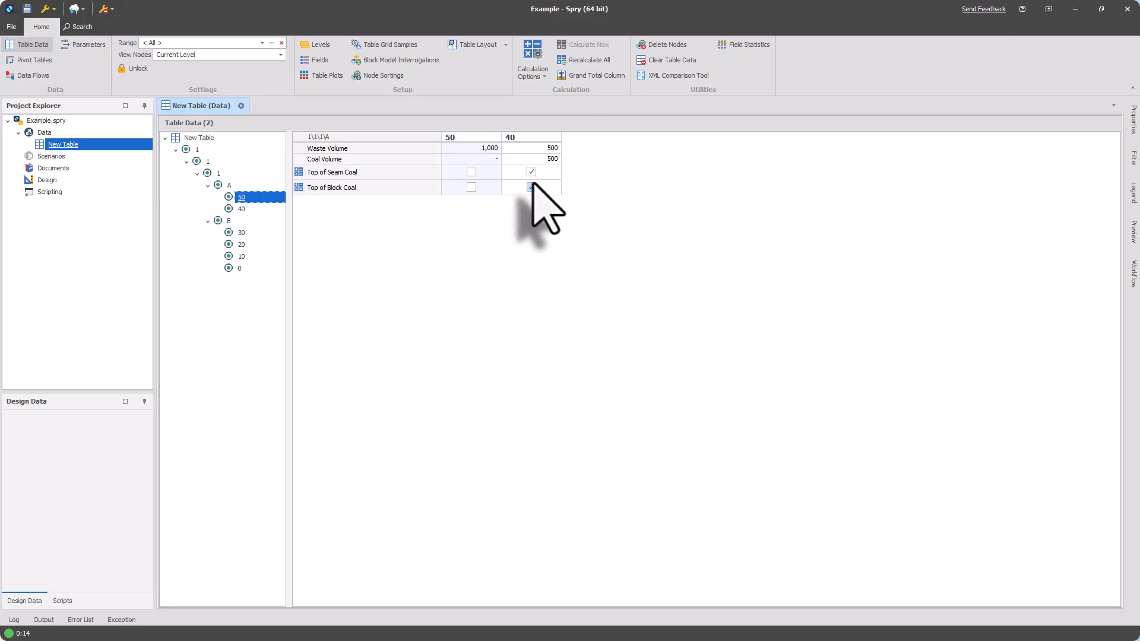